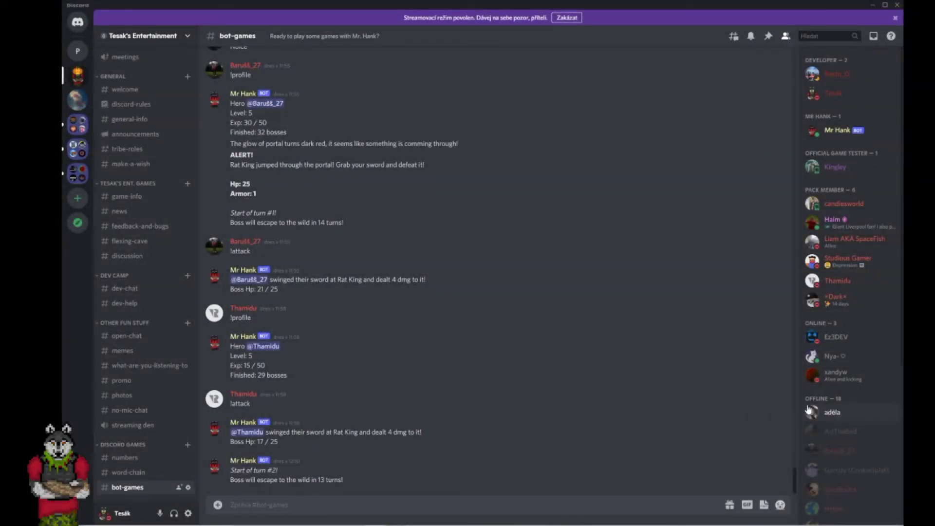
Read back through the earlier boss fights in the bot-games channel, and return to the present messages
drag(797, 479, 788, 47)
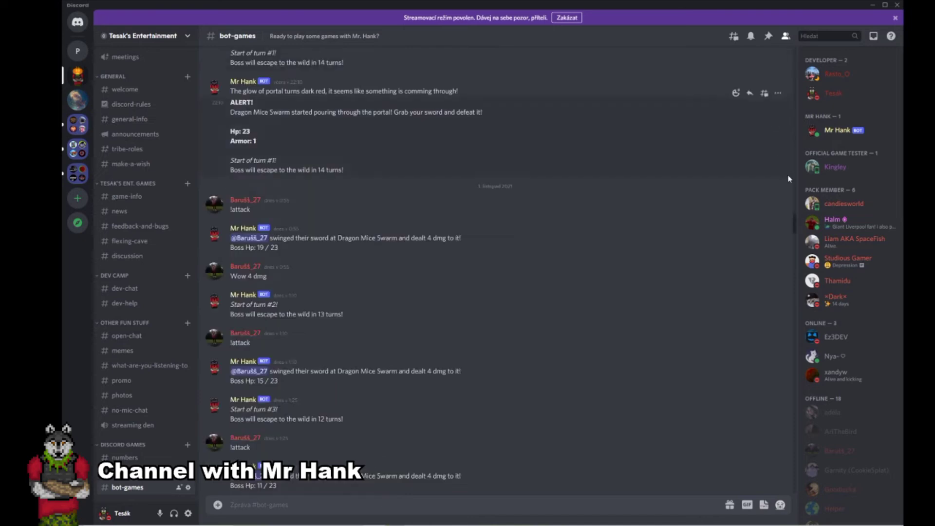
drag(795, 224, 802, 50)
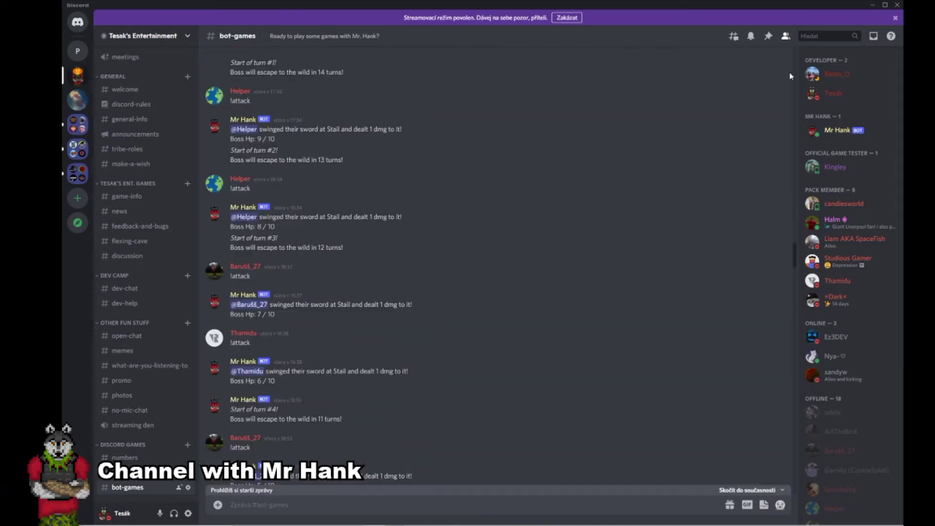
drag(798, 258, 785, 53)
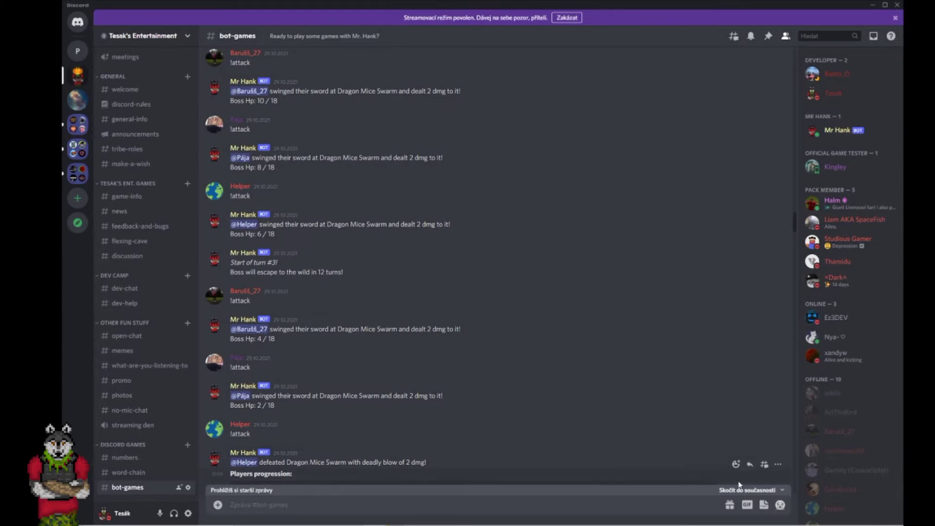
click(740, 489)
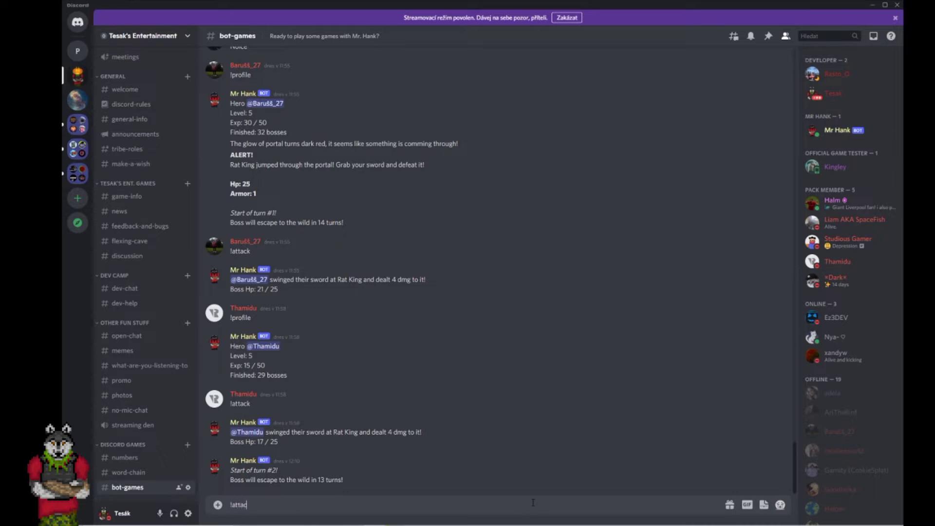
Send the commands !attack, !boss and !profile to Mr Hank in the bot-games channel
key(Return)
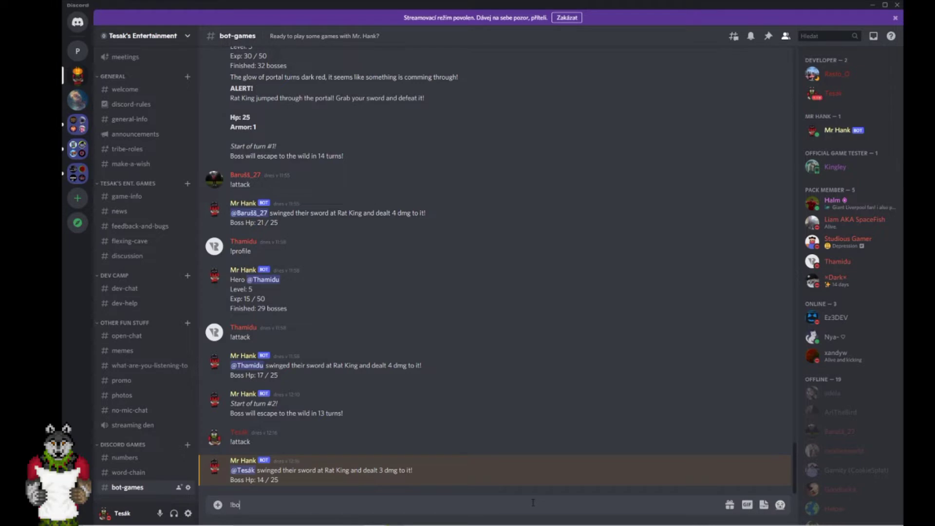
key(Return)
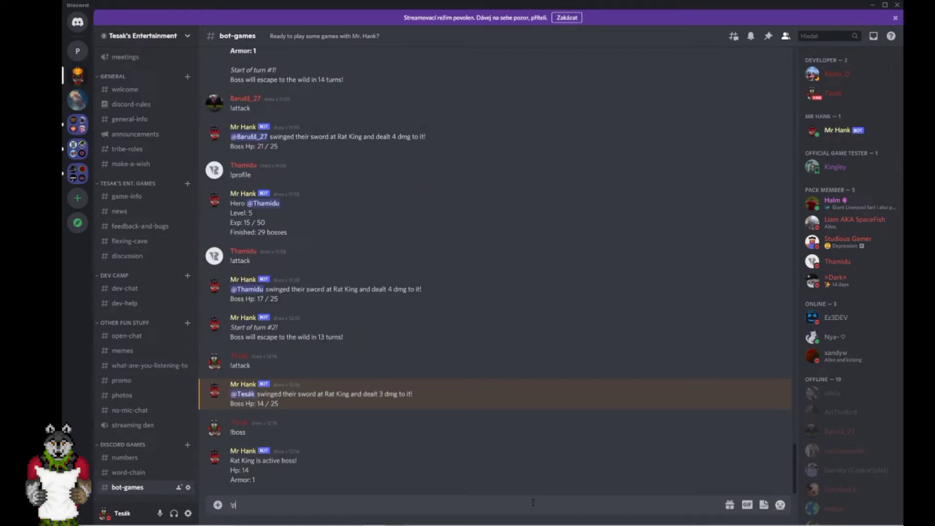
text(!profile)
key(Return)
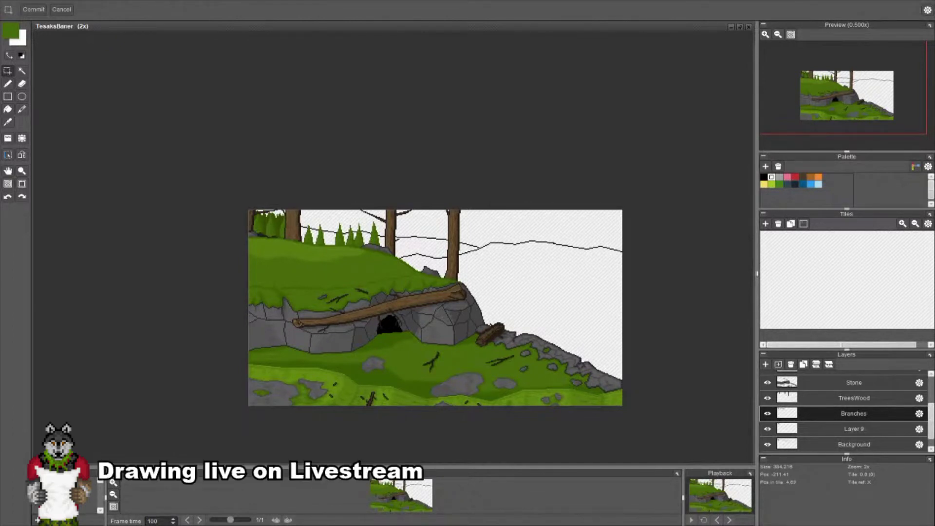
Examine the banner's hill and tree line, and go through its layers from Grass down to Branches
middle_drag(491, 228, 530, 167)
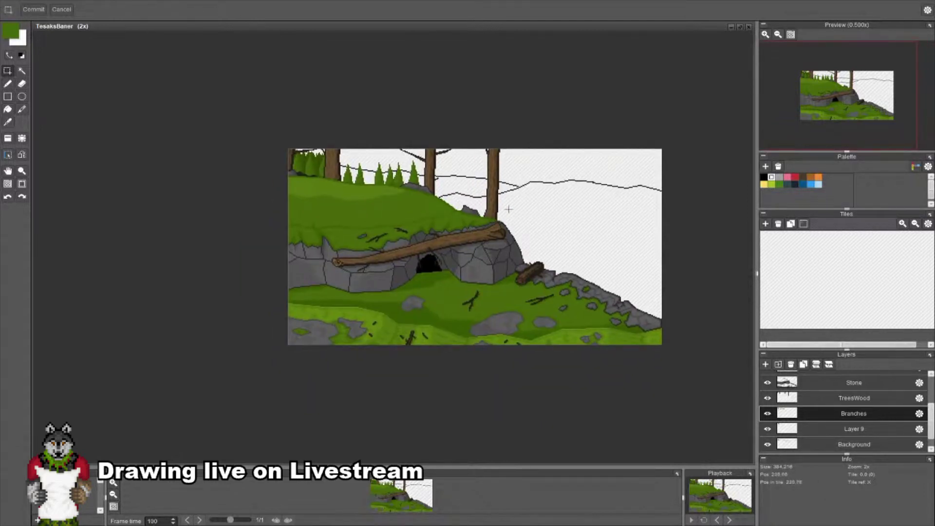
scroll(451, 219, up, 7)
scroll(454, 341, down, 8)
scroll(457, 334, up, 6)
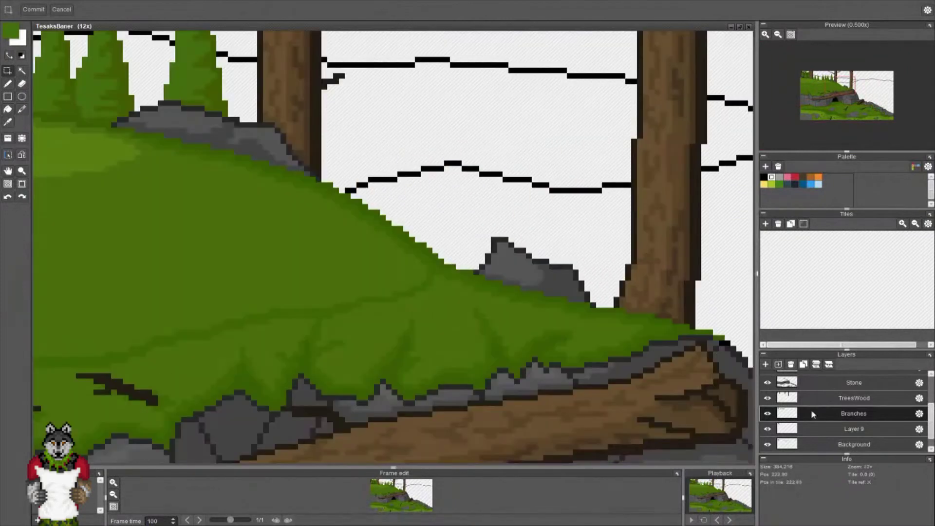
scroll(837, 419, up, 1)
click(837, 395)
scroll(479, 300, up, 5)
key(b)
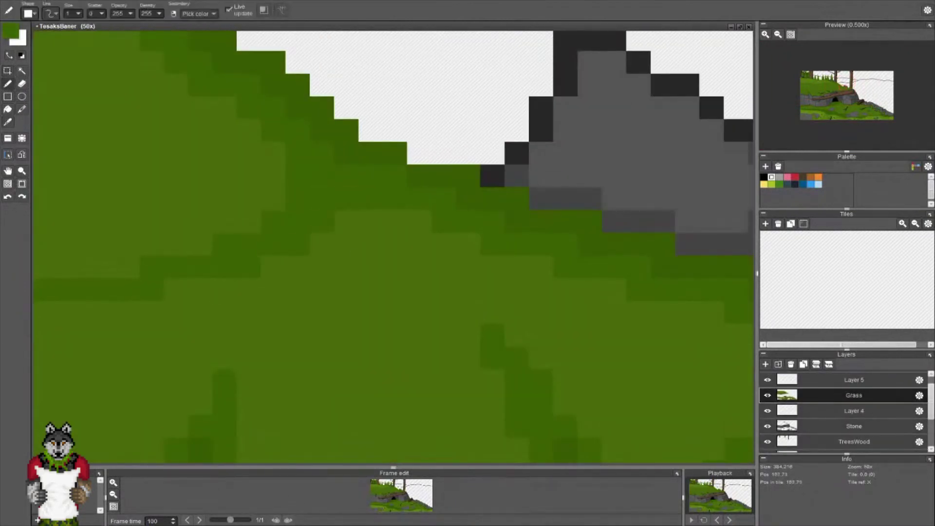
scroll(175, 290, down, 7)
click(858, 414)
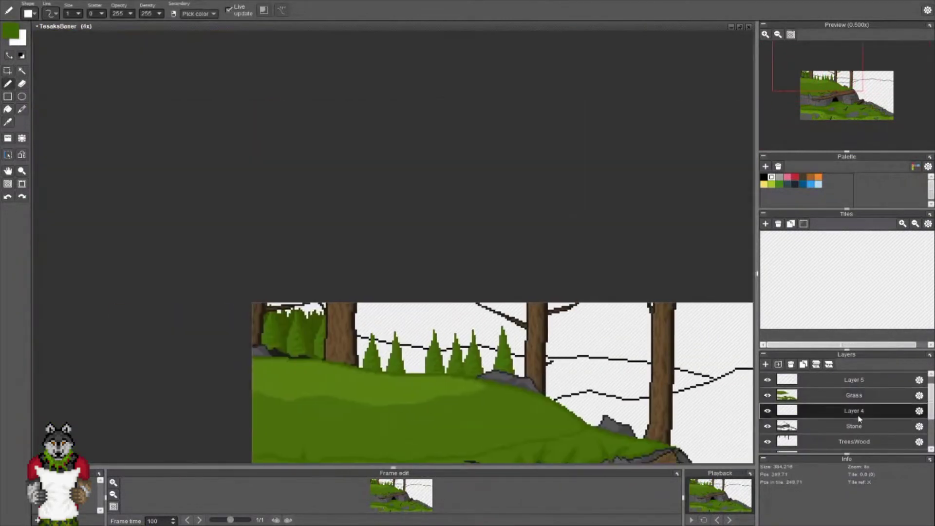
scroll(858, 420, down, 1)
click(849, 432)
click(804, 445)
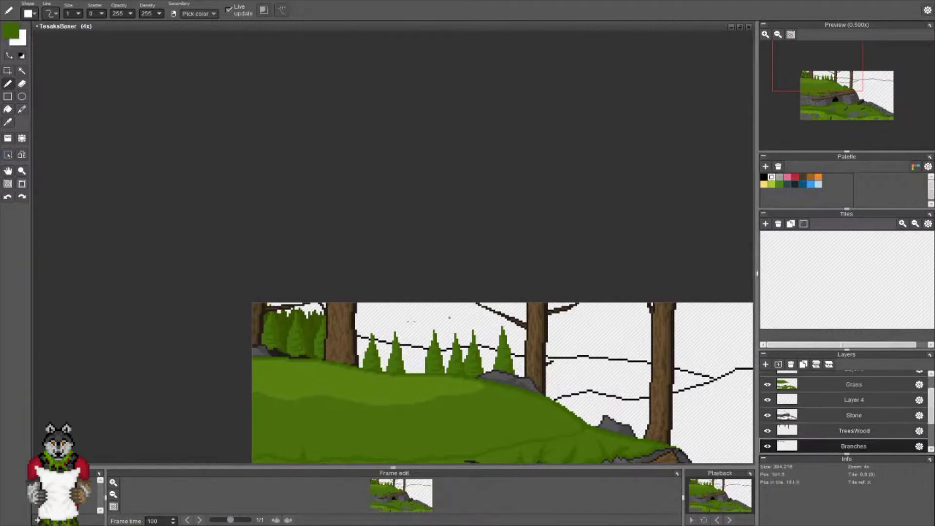
scroll(422, 306, up, 3)
scroll(836, 440, down, 1)
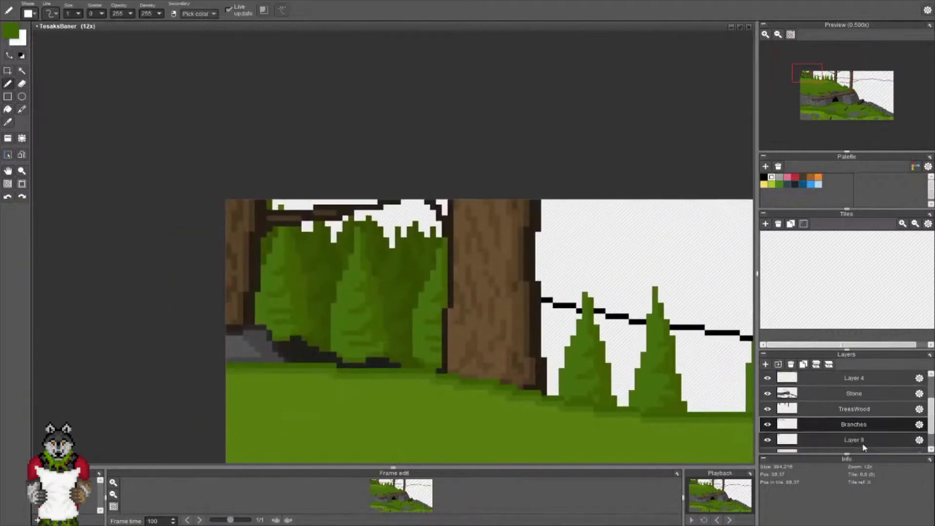
Rename Layer 9 as BGBranches
click(836, 439)
click(918, 440)
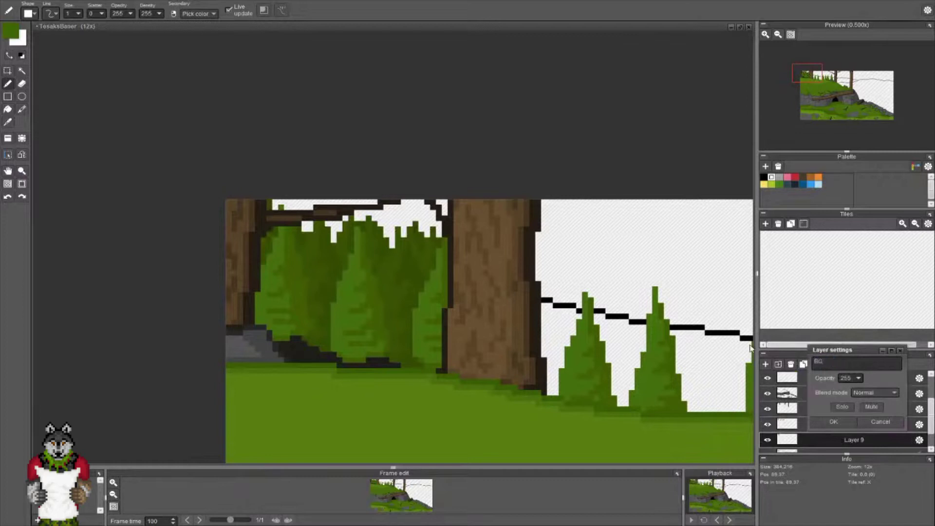
text(BGBranches)
key(Return)
On the BGBranches layer, pencil a dark green zigzag treetop outline from the thick trunk past the first two small firs
click(853, 424)
scroll(488, 323, down, 3)
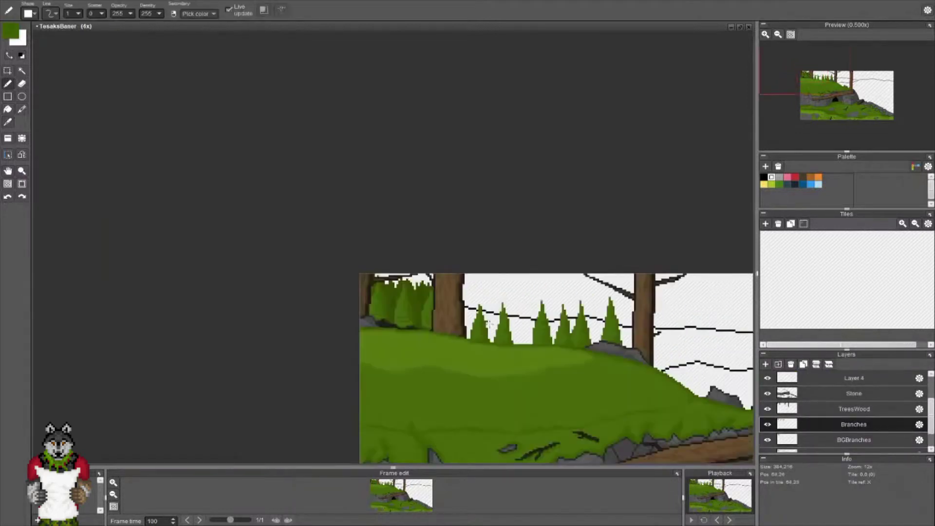
middle_drag(488, 324, 529, 323)
scroll(529, 324, down, 1)
scroll(507, 319, up, 4)
click(884, 441)
scroll(390, 273, up, 3)
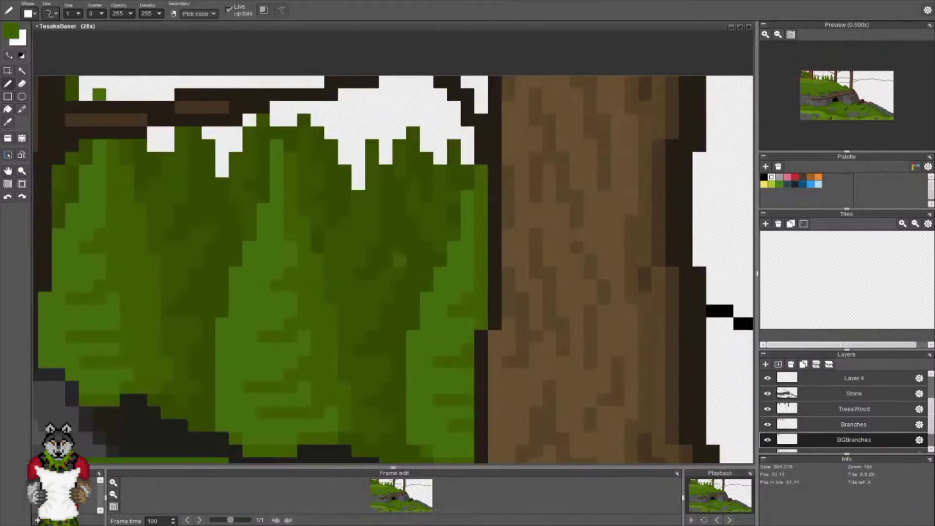
middle_drag(701, 310, 447, 310)
scroll(447, 310, down, 3)
key(b)
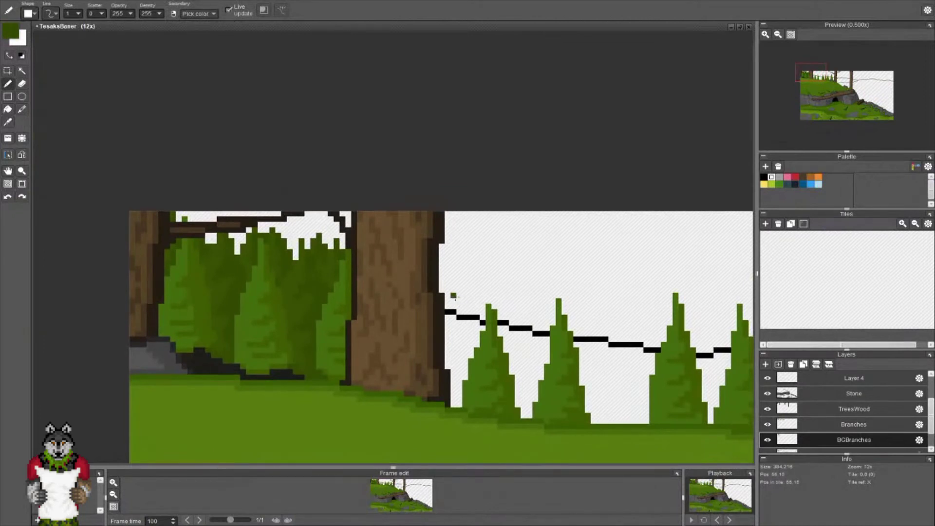
scroll(455, 297, up, 1)
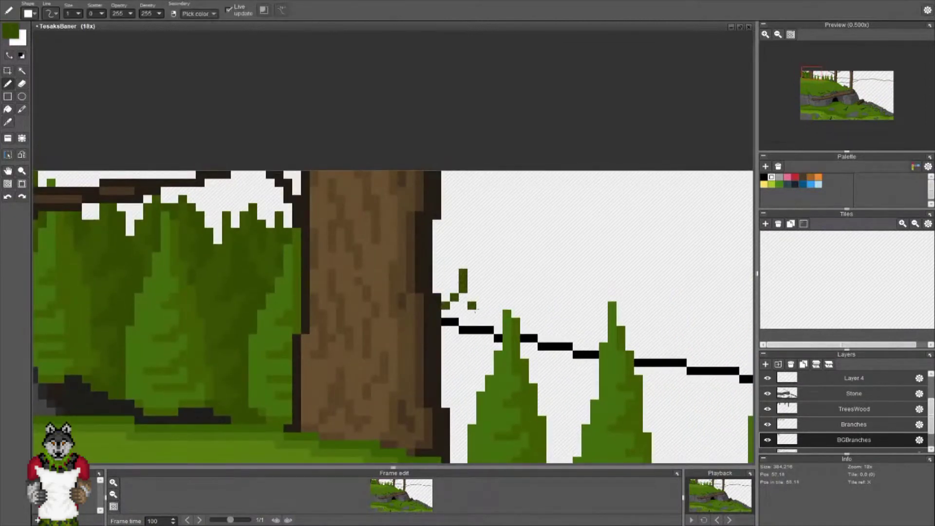
mouse_move(488, 313)
mouse_down()
mouse_move(515, 293)
mouse_move(595, 337)
mouse_up()
middle_drag(604, 328, 458, 266)
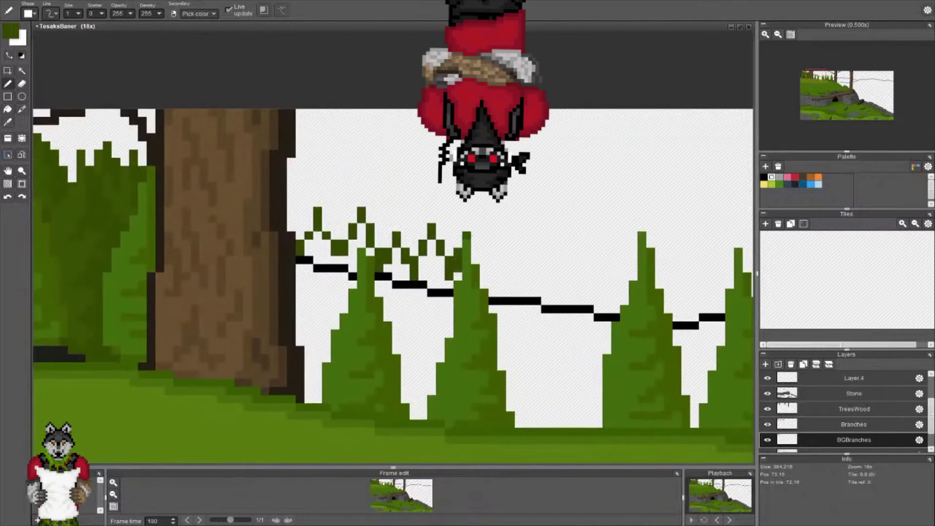
Extend the dark green zigzag treetop outline across the gap after the second small fir to the fifth fir
mouse_move(508, 267)
mouse_down()
mouse_move(517, 285)
mouse_move(529, 238)
mouse_up()
drag(582, 252, 598, 211)
drag(598, 211, 607, 261)
middle_drag(641, 259, 589, 279)
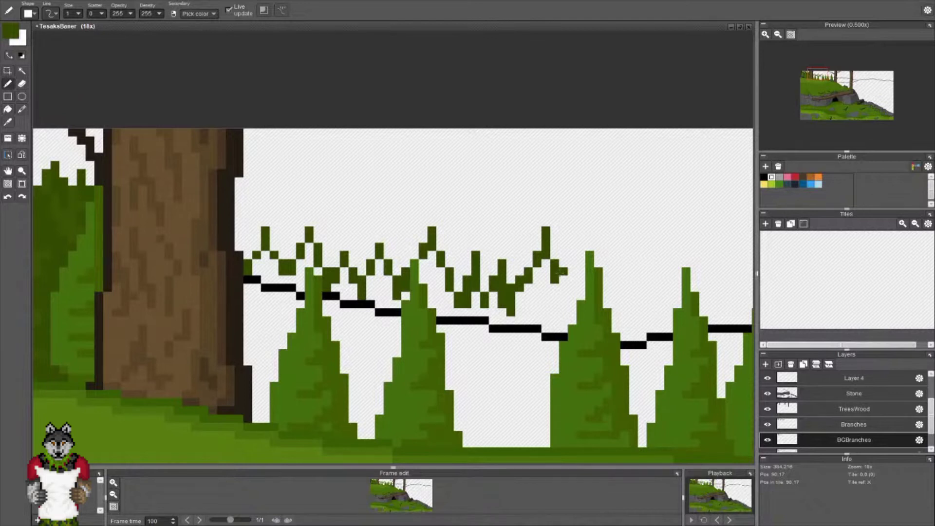
middle_drag(633, 280, 489, 230)
middle_drag(393, 230, 397, 230)
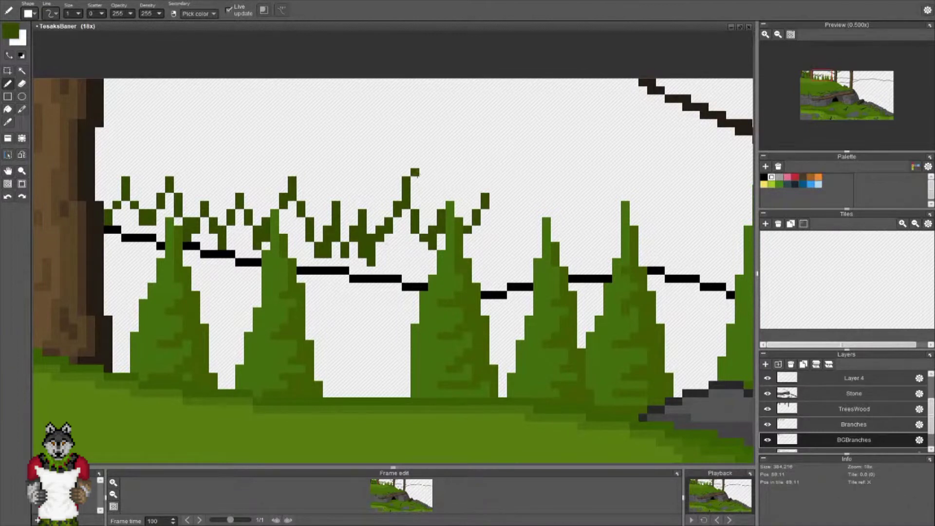
middle_drag(552, 204, 535, 216)
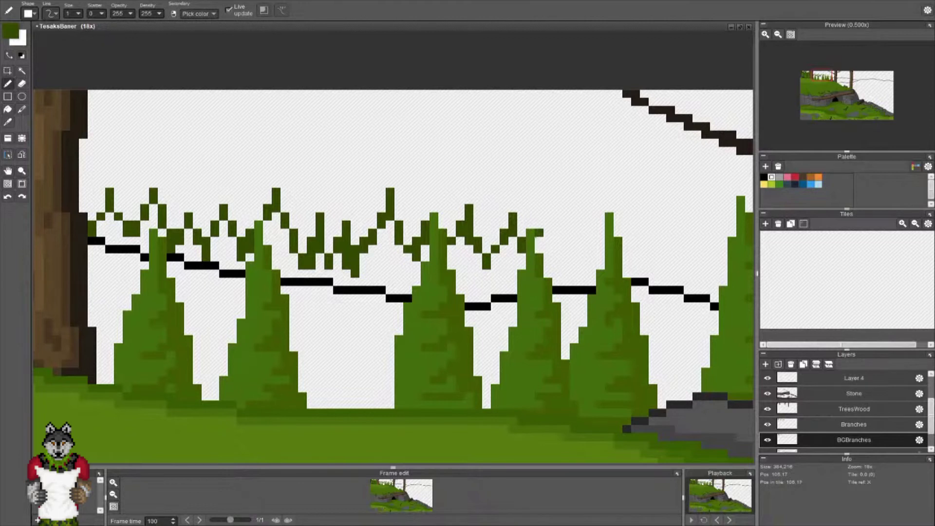
drag(538, 232, 601, 258)
Erase excess pixels at the lowest dip of the treetop outline between the second and third small firs
key(e)
middle_drag(355, 268, 392, 281)
drag(383, 263, 383, 279)
Paint the first background treetop beside the thick trunk with dark greens sampled from the existing trees
scroll(384, 283, down, 3)
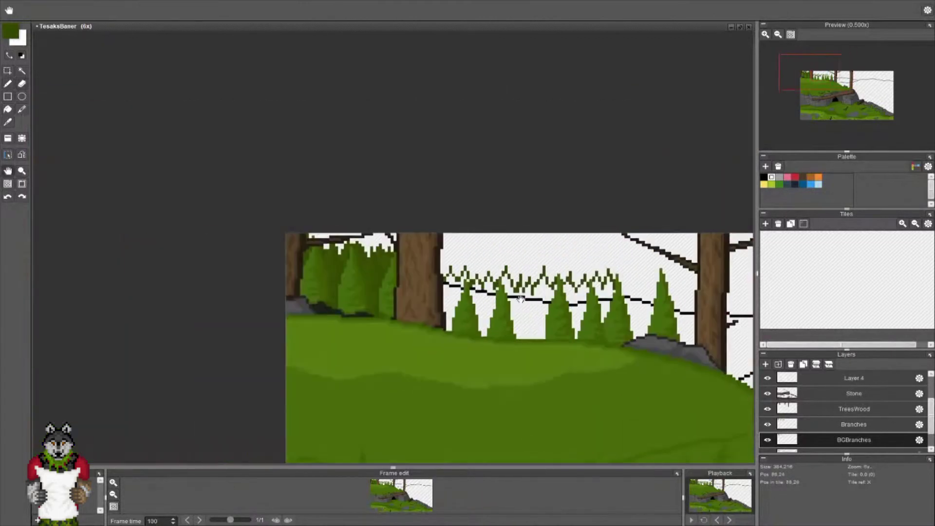
scroll(402, 273, up, 4)
key(b)
middle_drag(604, 322, 554, 312)
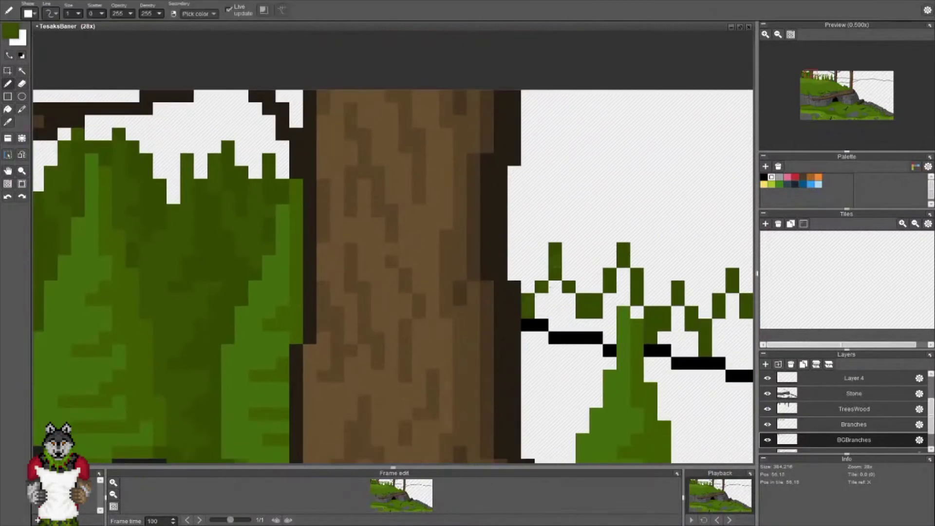
click(582, 274)
middle_drag(587, 272, 538, 237)
key(i)
key(b)
drag(538, 237, 531, 288)
mouse_move(553, 250)
mouse_down()
mouse_move(553, 300)
mouse_move(525, 287)
mouse_move(511, 301)
mouse_move(525, 326)
mouse_move(512, 313)
mouse_move(511, 326)
mouse_up()
Extend the foliage beside the thick trunk downward, alternating lighter and darker greens toward the first small fir
key(i)
key(b)
right_click(538, 311)
middle_drag(567, 351, 548, 281)
right_click(514, 246)
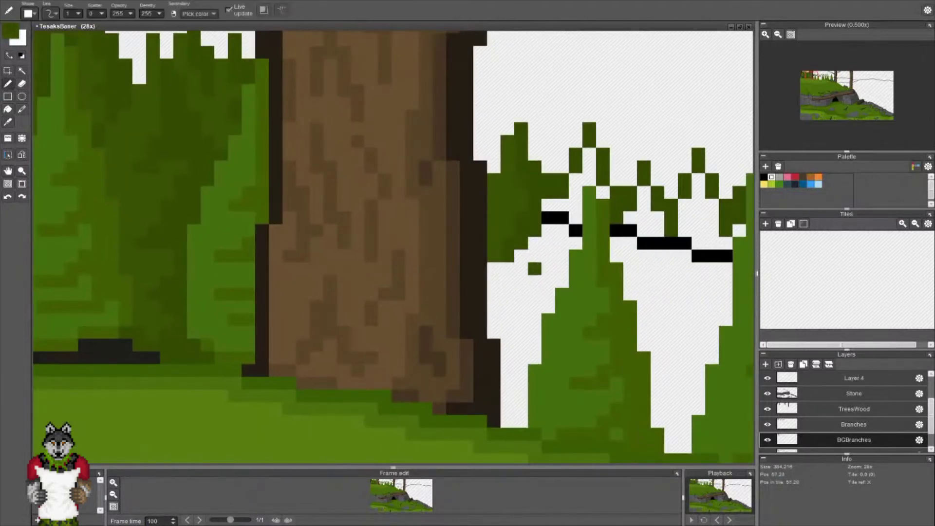
mouse_move(535, 281)
mouse_down()
mouse_move(507, 293)
mouse_move(548, 268)
mouse_up()
mouse_move(562, 204)
mouse_down()
mouse_move(548, 230)
mouse_move(548, 205)
mouse_up()
mouse_move(562, 231)
mouse_down()
mouse_move(562, 268)
mouse_move(548, 295)
mouse_up()
right_click(561, 254)
right_click(535, 281)
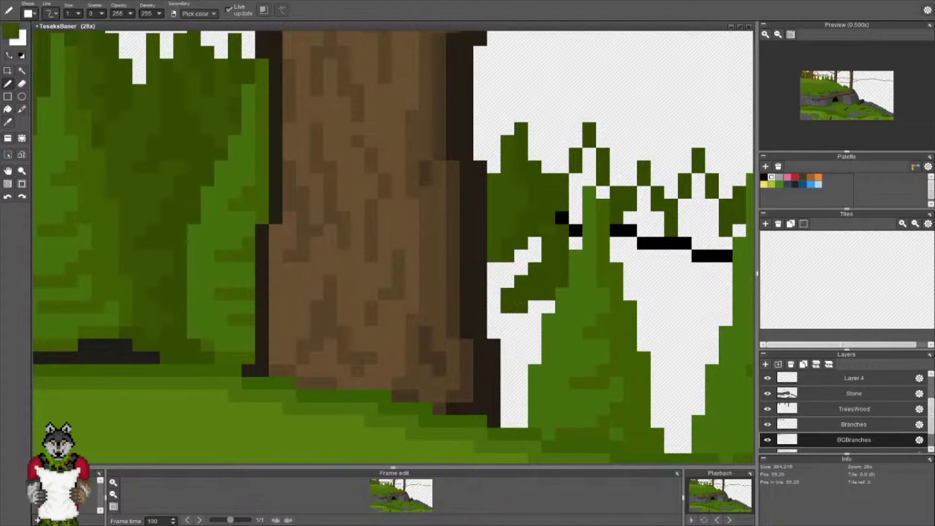
Cover the horizon line left of the first small fir and fill the treetop outline behind it with dark green
click(562, 218)
right_click(603, 181)
click(602, 191)
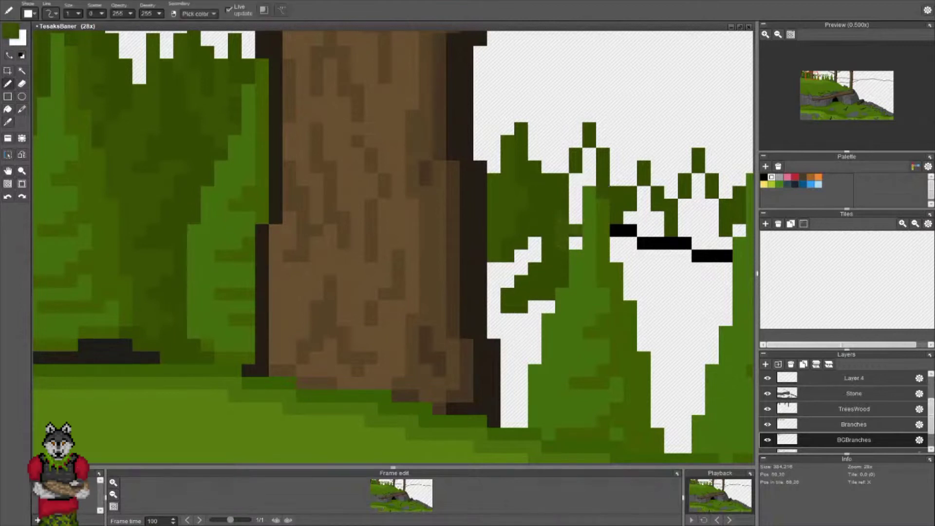
drag(575, 243, 589, 154)
middle_drag(589, 154, 561, 197)
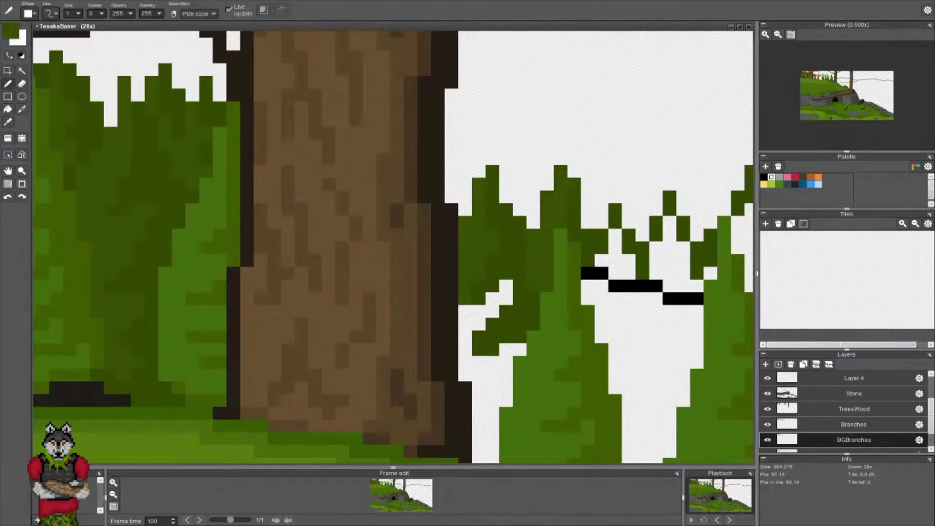
Shade the lower foliage between the thick trunk and the first small fir, and fill its remaining gaps with dark green
middle_drag(558, 209, 557, 128)
right_click(488, 223)
mouse_move(504, 319)
mouse_down()
mouse_move(477, 345)
mouse_move(490, 370)
mouse_move(491, 345)
mouse_up()
drag(517, 269, 504, 308)
right_click(464, 218)
drag(464, 231, 477, 332)
key(f)
click(489, 303)
click(488, 228)
Paint the treetop just right of the first small fir with lighter and darker green shading
middle_drag(596, 217, 501, 281)
scroll(575, 200, down, 3)
scroll(482, 234, up, 5)
key(b)
click(286, 336)
middle_drag(285, 336, 337, 254)
right_click(408, 225)
drag(375, 255, 408, 255)
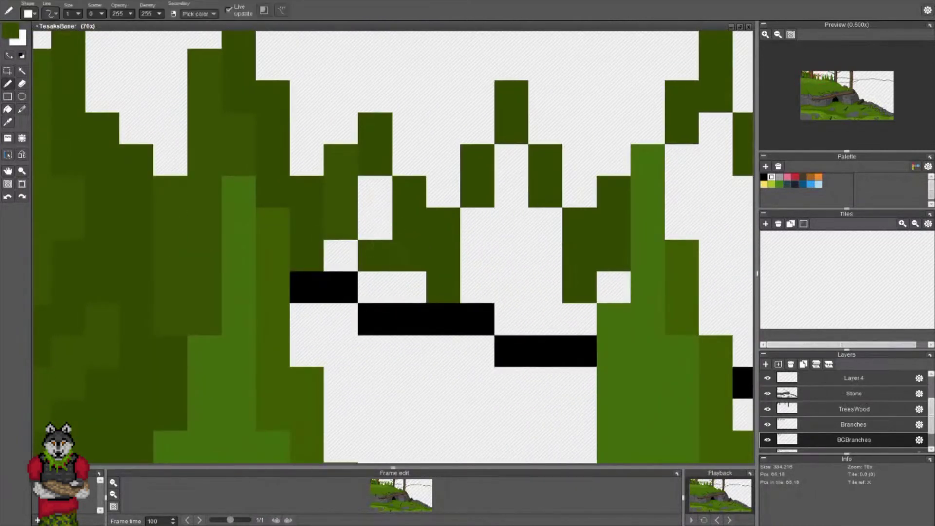
drag(375, 192, 375, 223)
Draw dark green foliage edges from the treetops down toward the ground between the first and second small firs
middle_drag(400, 294, 478, 217)
scroll(521, 306, down, 1)
drag(526, 170, 525, 306)
middle_drag(526, 305, 508, 191)
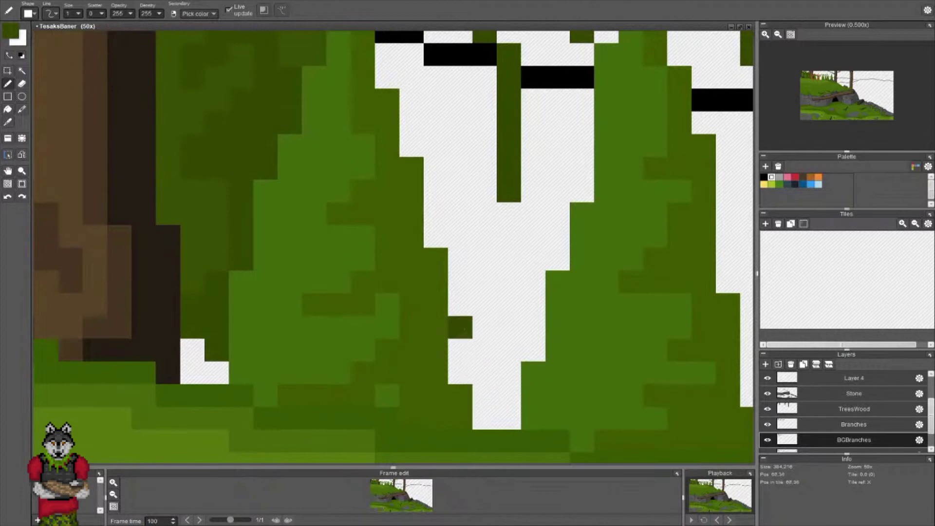
mouse_move(460, 327)
mouse_down()
mouse_move(533, 333)
mouse_move(533, 236)
mouse_up()
mouse_move(512, 201)
middle_down()
mouse_move(543, 304)
mouse_move(600, 419)
middle_up()
mouse_move(475, 248)
mouse_down()
mouse_move(499, 294)
mouse_move(499, 362)
mouse_up()
click(475, 294)
Add green shading pixels to the upper foliage between the first two small firs, and erase a stray pixel
middle_drag(546, 271, 509, 209)
right_click(465, 125)
mouse_move(512, 189)
mouse_down()
mouse_move(535, 209)
mouse_move(535, 255)
mouse_move(511, 258)
mouse_up()
middle_drag(511, 279, 543, 159)
click(497, 187)
drag(522, 160, 498, 160)
key(e)
click(522, 160)
Draw foliage patches between the first two small firs and fill the enclosed area around them with green
right_click(542, 127)
drag(546, 205, 547, 162)
mouse_move(522, 228)
mouse_down()
mouse_move(499, 228)
mouse_move(545, 227)
mouse_move(571, 274)
mouse_up()
mouse_move(546, 297)
mouse_down()
mouse_move(546, 320)
mouse_move(570, 297)
mouse_up()
click(522, 320)
click(570, 252)
middle_drag(544, 198, 549, 296)
right_click(487, 97)
key(f)
click(480, 135)
Add more shading patches to the lower foliage between the first two small firs
middle_drag(524, 123, 520, 77)
key(b)
drag(498, 258, 522, 235)
mouse_move(498, 304)
mouse_down()
mouse_move(522, 324)
mouse_move(522, 348)
mouse_up()
click(523, 305)
scroll(554, 294, down, 6)
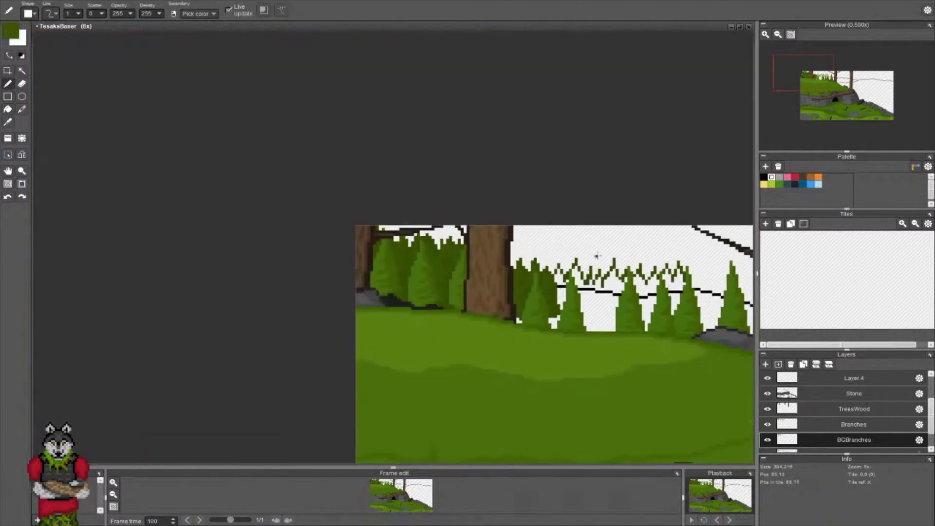
Paint a foliage edge along the second small fir's left side and add shading strokes beside it
scroll(570, 265, up, 7)
middle_drag(580, 285, 536, 254)
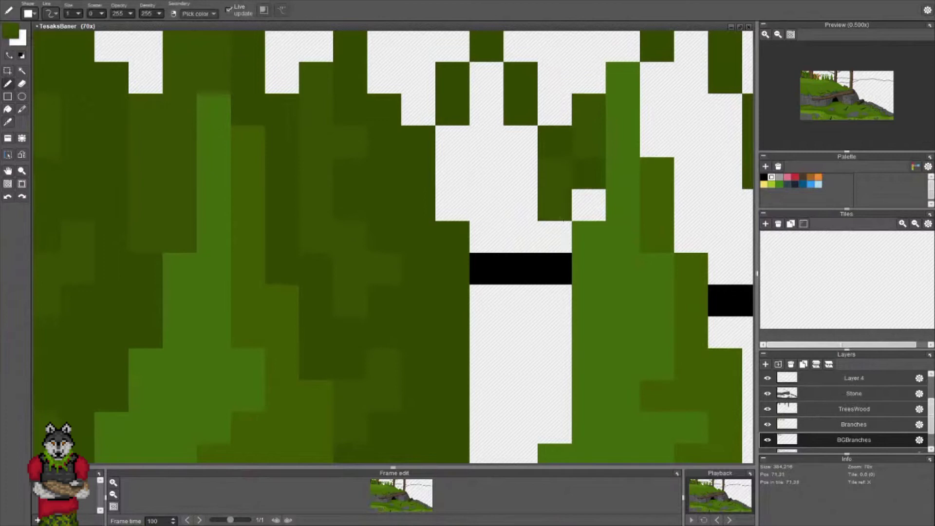
mouse_move(584, 209)
mouse_down()
mouse_move(554, 269)
mouse_move(555, 332)
mouse_up()
middle_drag(550, 331, 526, 239)
drag(496, 240, 496, 176)
click(530, 272)
middle_drag(505, 214, 530, 314)
mouse_move(520, 181)
mouse_down()
mouse_move(520, 149)
mouse_move(520, 244)
mouse_up()
drag(485, 277, 486, 213)
Shade the treetop left of the second small fir and fill the gap beneath it with dark green foliage
middle_drag(550, 205, 572, 238)
right_click(589, 240)
drag(507, 120, 473, 246)
middle_drag(509, 336, 498, 245)
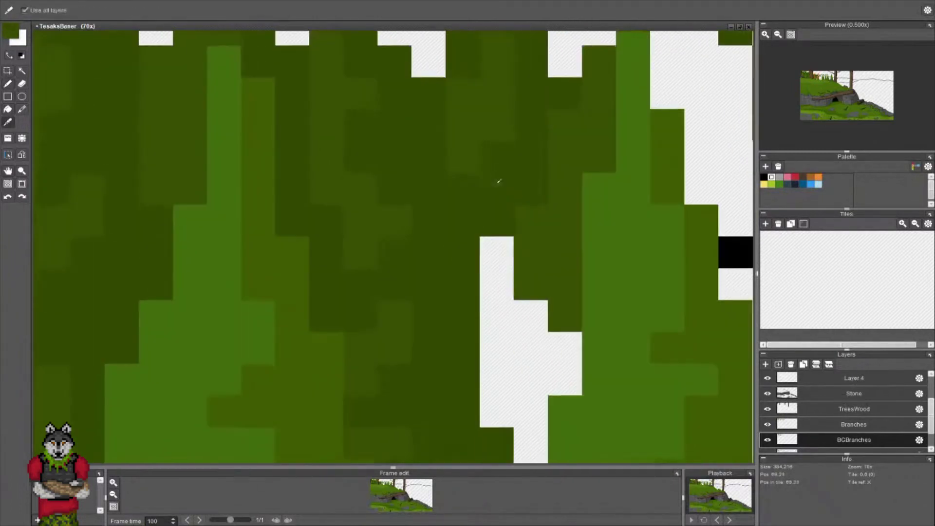
middle_drag(500, 293, 488, 184)
right_click(486, 176)
mouse_move(484, 142)
mouse_down()
mouse_move(518, 207)
mouse_move(519, 269)
mouse_move(484, 302)
mouse_up()
right_click(385, 117)
key(f)
click(515, 237)
middle_drag(518, 334, 527, 253)
Draw dark green treetop foliage beside the second small fir's tip on its right side, joining it to the existing treetop outline
key(b)
scroll(541, 280, down, 3)
scroll(592, 204, up, 2)
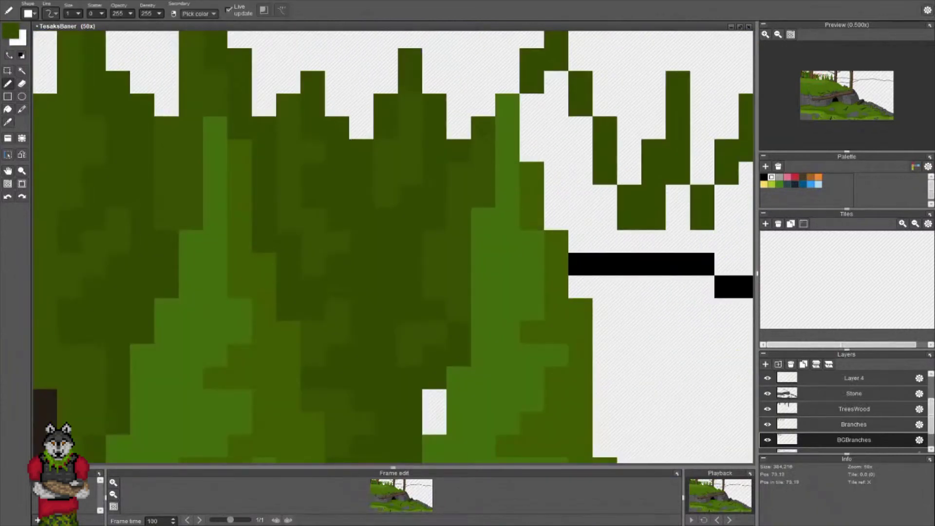
middle_drag(507, 127, 472, 199)
drag(521, 221, 521, 267)
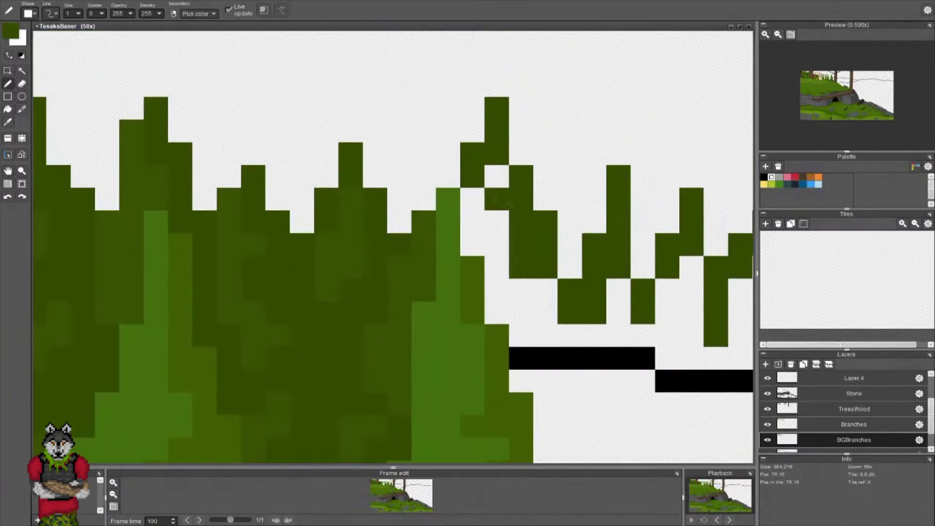
drag(474, 244, 497, 222)
mouse_move(545, 291)
mouse_down()
mouse_move(523, 313)
mouse_move(521, 336)
mouse_up()
middle_drag(543, 349, 508, 206)
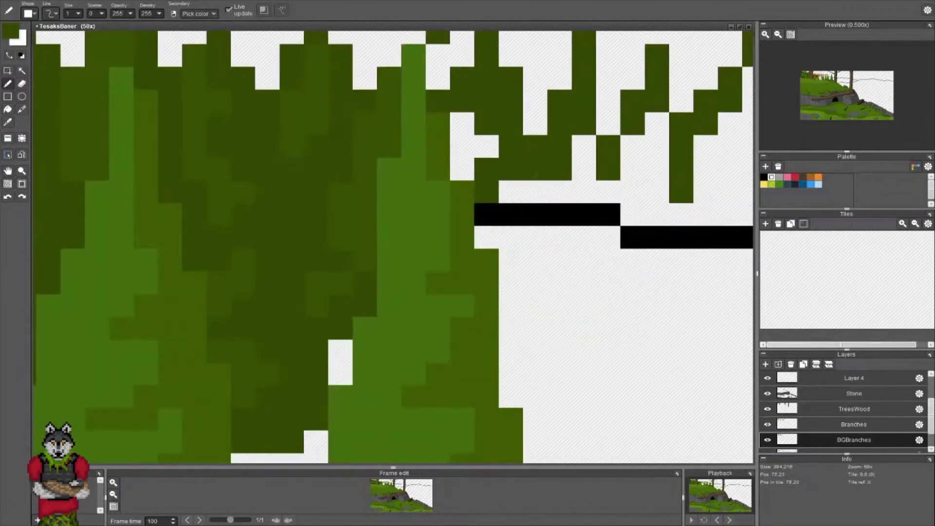
Outline the background tree's right edge downward beside the second small fir, curving back in to meet the fir
click(531, 203)
drag(536, 212, 559, 292)
middle_drag(559, 292, 533, 211)
mouse_move(533, 215)
mouse_down()
mouse_move(559, 297)
mouse_move(548, 328)
mouse_move(496, 338)
mouse_up()
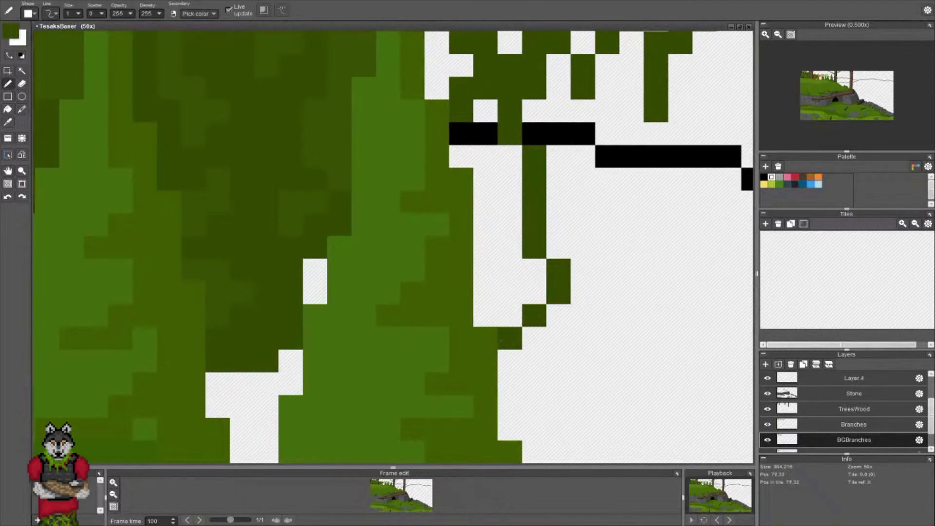
Fill the outlined strip right of the second small fir with dark green foliage and add shading patches
middle_drag(461, 247, 499, 307)
click(523, 171)
mouse_move(524, 194)
mouse_down()
mouse_move(547, 217)
mouse_move(547, 239)
mouse_move(524, 262)
mouse_move(547, 331)
mouse_move(569, 340)
mouse_move(523, 365)
mouse_move(534, 306)
mouse_up()
middle_drag(530, 223, 619, 270)
drag(589, 241, 613, 264)
drag(565, 148, 565, 195)
click(589, 172)
scroll(556, 344, down, 5)
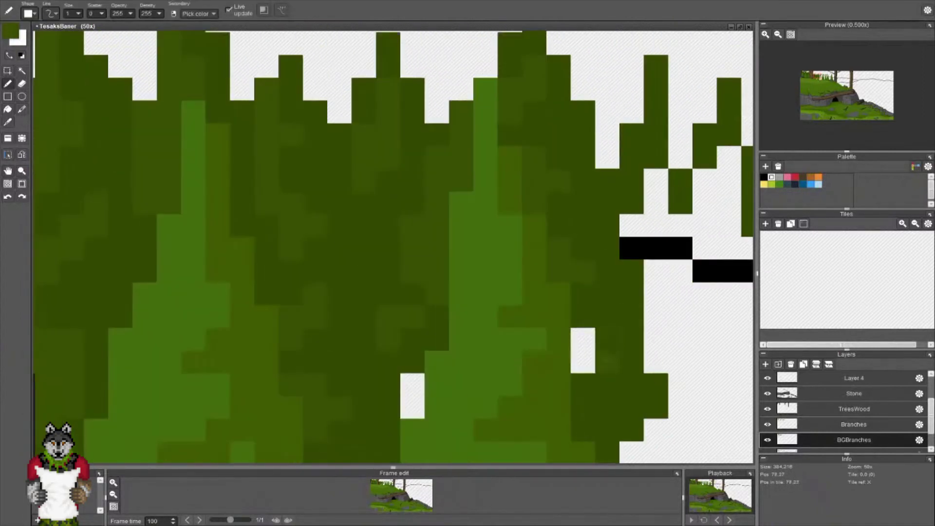
scroll(560, 341, up, 4)
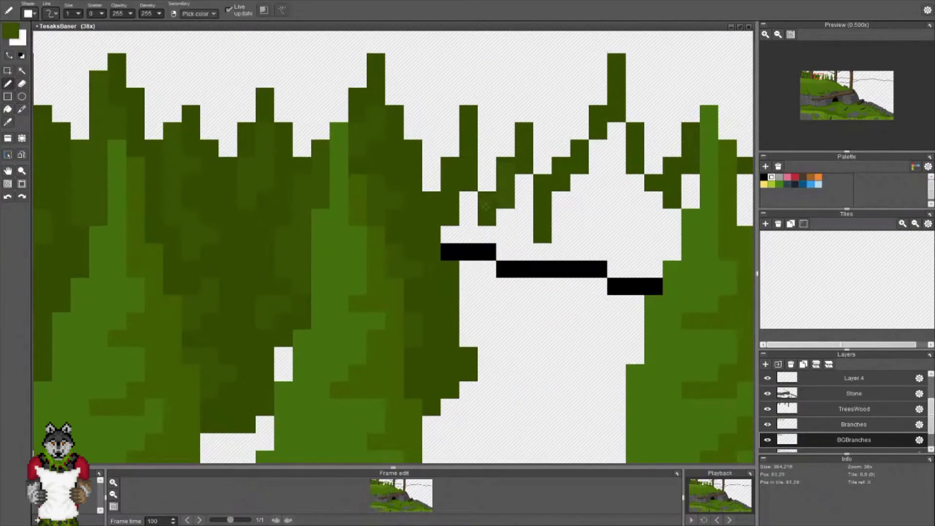
Extend the dark foliage beneath the next treetop to the right and shade the tree's edge
drag(486, 235, 468, 286)
click(449, 235)
mouse_move(468, 201)
mouse_down()
mouse_move(468, 234)
mouse_move(450, 252)
mouse_up()
key(ctrl+z)
middle_drag(467, 234, 483, 251)
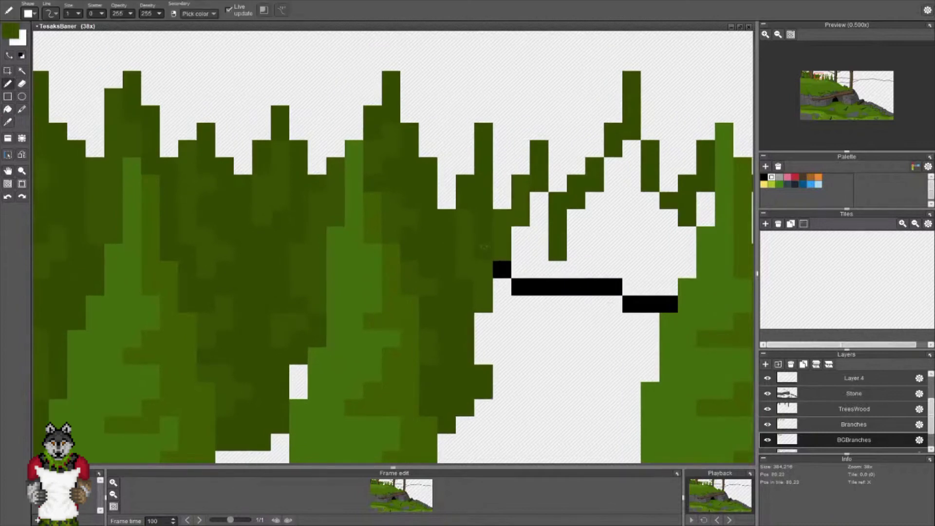
click(495, 266)
right_click(488, 287)
middle_drag(520, 303, 511, 314)
right_click(474, 299)
middle_drag(548, 384, 536, 315)
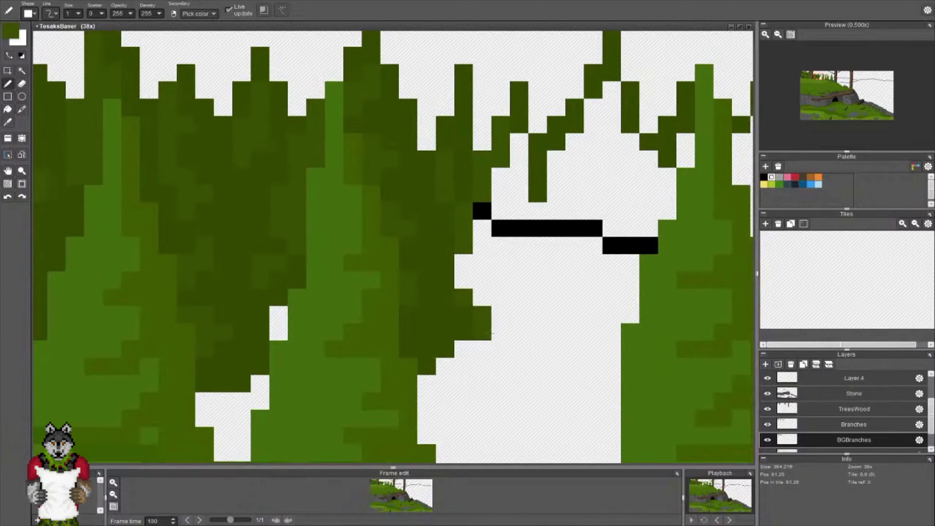
Outline the next background tree between the second and third small firs with a lower branch and a stepped right edge
drag(501, 331, 538, 349)
click(556, 228)
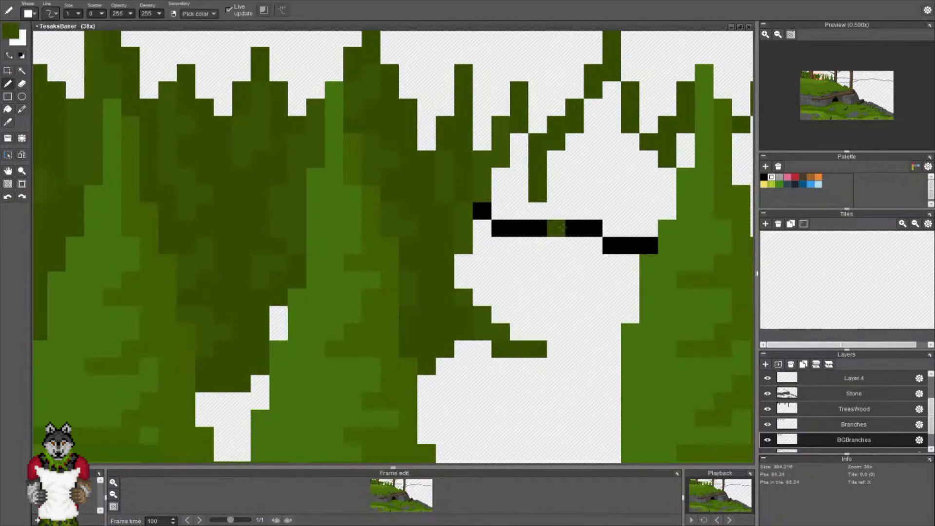
middle_drag(565, 228, 579, 261)
right_click(538, 153)
drag(533, 174, 531, 207)
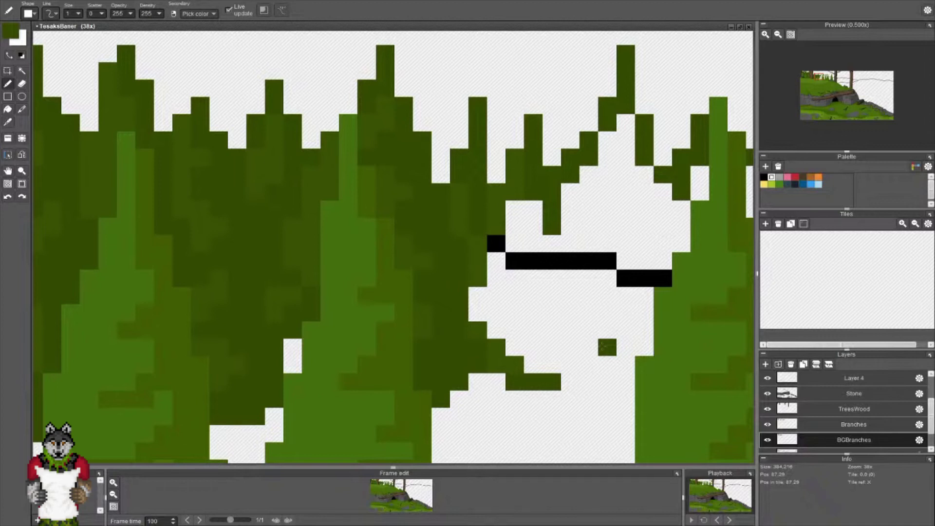
middle_drag(569, 261, 560, 266)
right_click(542, 227)
mouse_move(561, 247)
mouse_down()
mouse_move(580, 369)
mouse_move(566, 365)
mouse_up()
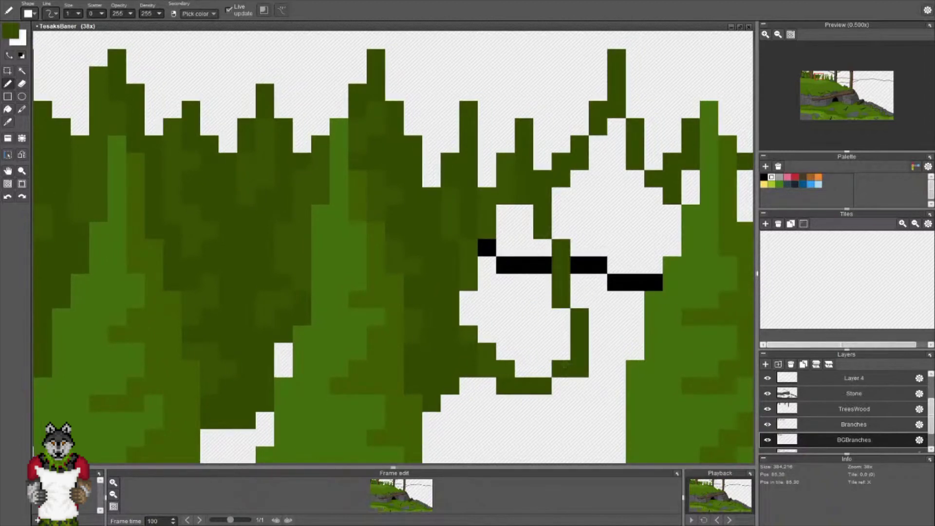
Paint and shade the lower foliage of the background tree between the second and third small firs
middle_drag(565, 363, 535, 272)
click(550, 295)
mouse_move(531, 311)
mouse_down()
mouse_move(475, 313)
mouse_move(439, 295)
mouse_move(420, 328)
mouse_up()
middle_drag(424, 327, 430, 337)
drag(445, 322, 519, 338)
middle_drag(461, 267, 458, 304)
right_click(455, 306)
drag(444, 341, 447, 302)
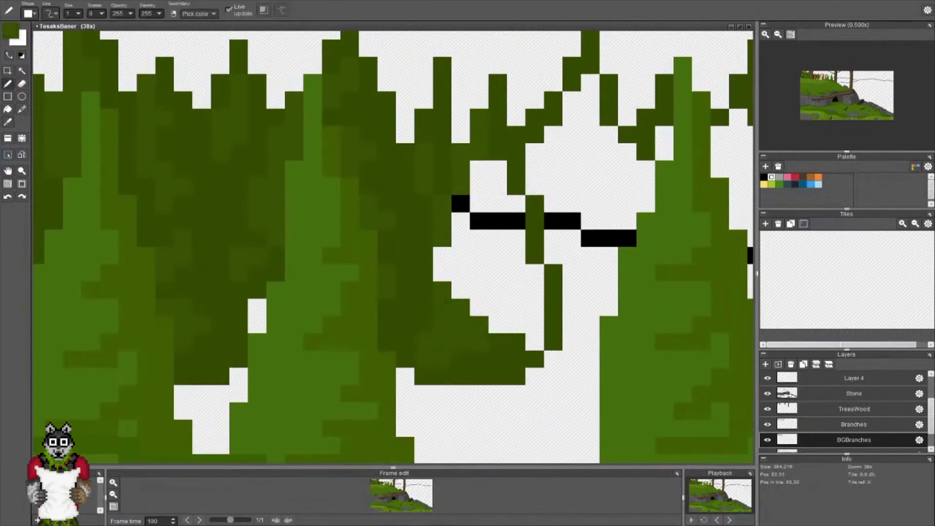
mouse_move(516, 345)
mouse_down()
mouse_move(516, 307)
mouse_move(535, 273)
mouse_move(516, 273)
mouse_up()
Add shading strokes to the upper foliage of that background tree and fill its remaining gaps with green
drag(461, 290, 498, 288)
right_click(514, 173)
mouse_move(497, 169)
mouse_down()
mouse_move(516, 204)
mouse_move(480, 220)
mouse_move(516, 221)
mouse_move(516, 255)
mouse_move(499, 255)
mouse_up()
click(497, 204)
click(480, 238)
click(461, 238)
drag(534, 307, 535, 342)
right_click(476, 275)
click(442, 273)
right_click(454, 265)
key(f)
click(471, 261)
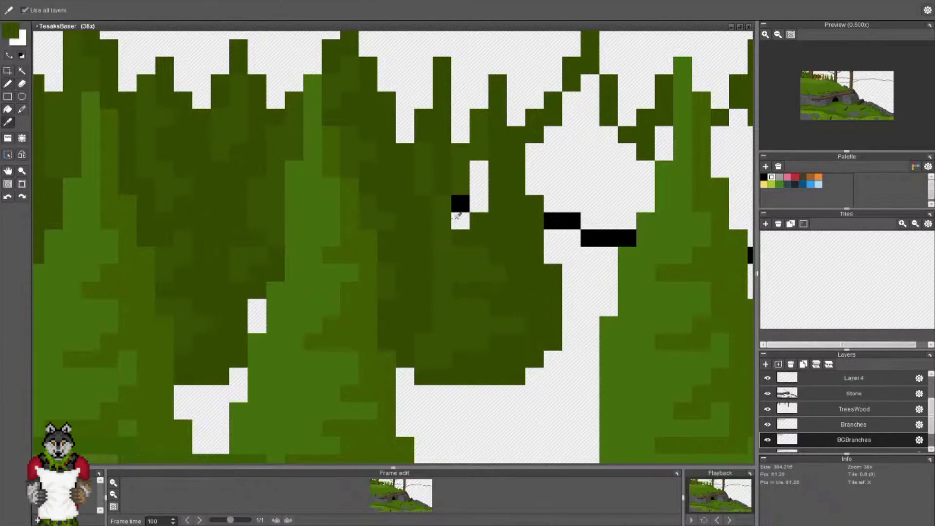
click(479, 196)
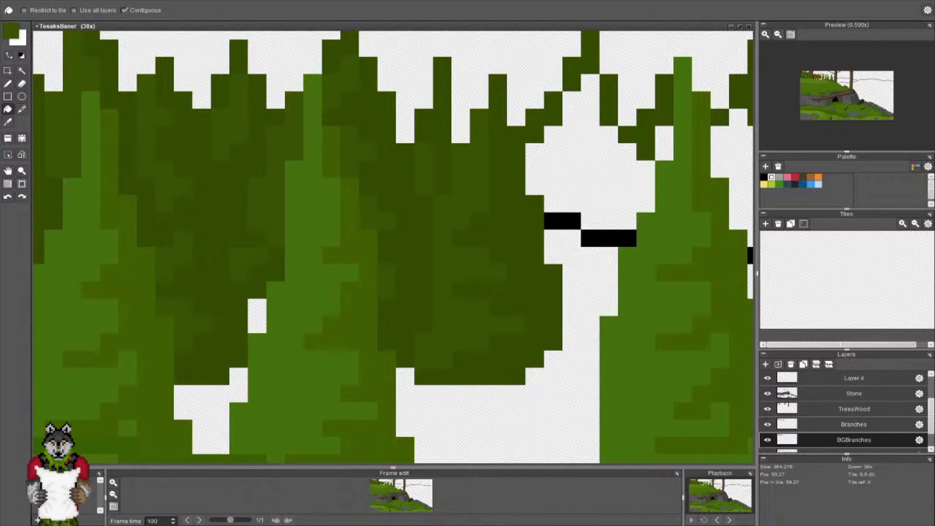
Paint dark foliage down the left side of the third small fir, with branch patches reaching toward the neighbouring tree
mouse_move(540, 217)
middle_down()
mouse_move(470, 190)
mouse_move(463, 250)
middle_up()
key(b)
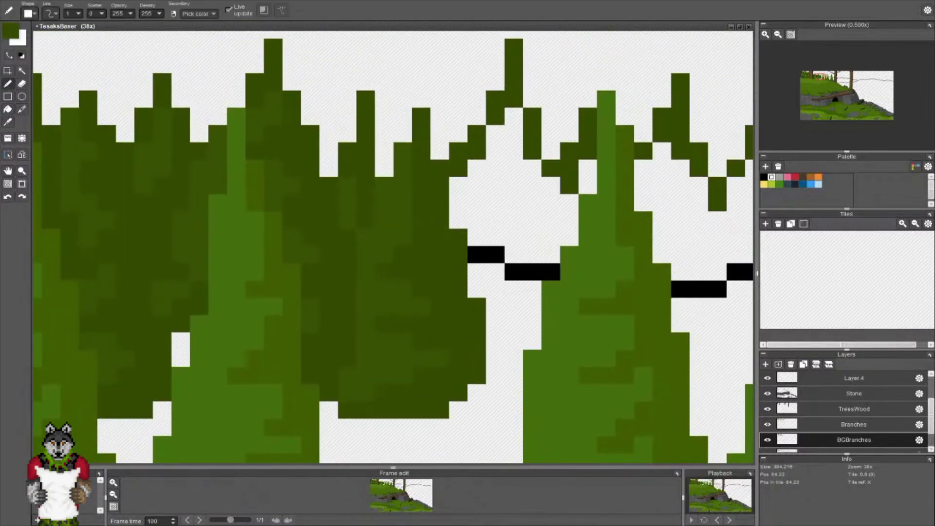
mouse_move(400, 222)
middle_down()
mouse_move(311, 231)
mouse_move(304, 244)
middle_up()
click(439, 222)
drag(471, 226, 469, 258)
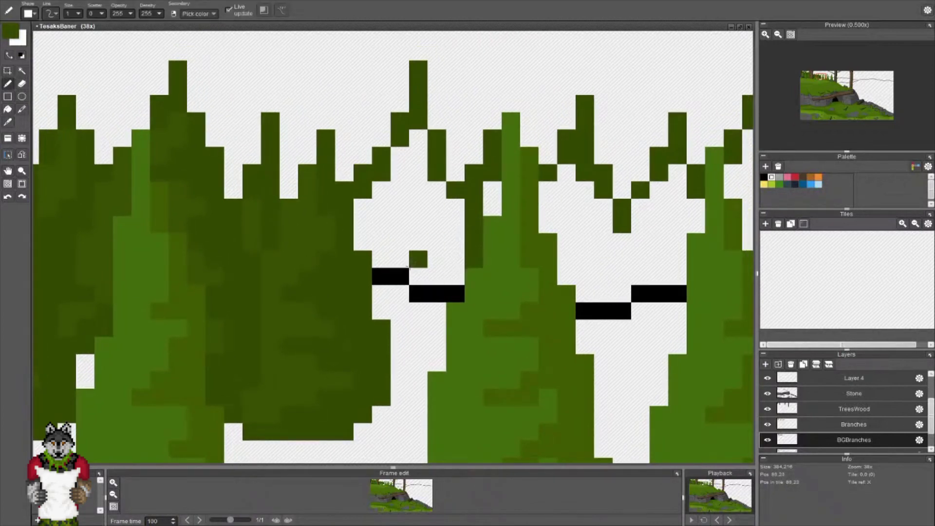
middle_drag(409, 266, 404, 284)
drag(450, 309, 449, 294)
mouse_move(432, 208)
mouse_down()
mouse_move(448, 251)
mouse_move(414, 261)
mouse_move(414, 276)
mouse_move(396, 276)
mouse_up()
click(451, 226)
right_click(415, 246)
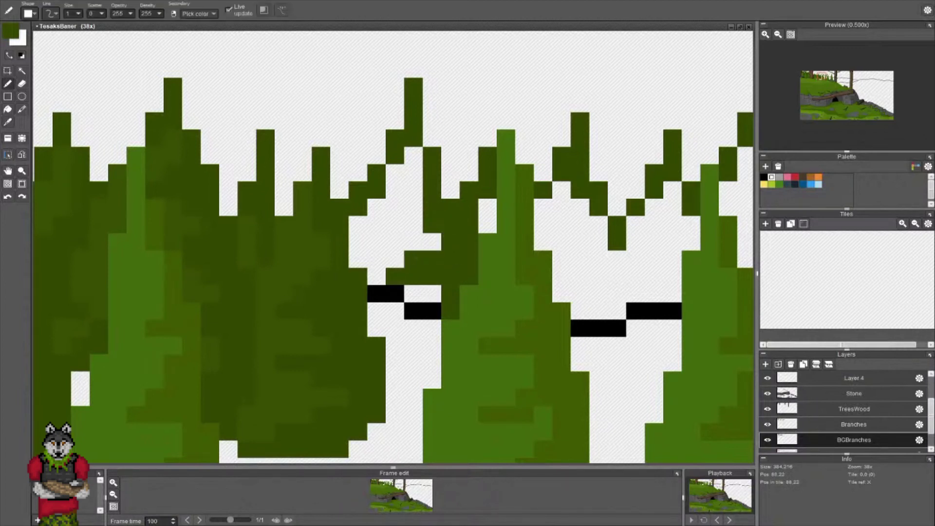
click(415, 257)
right_click(431, 225)
drag(414, 225, 395, 225)
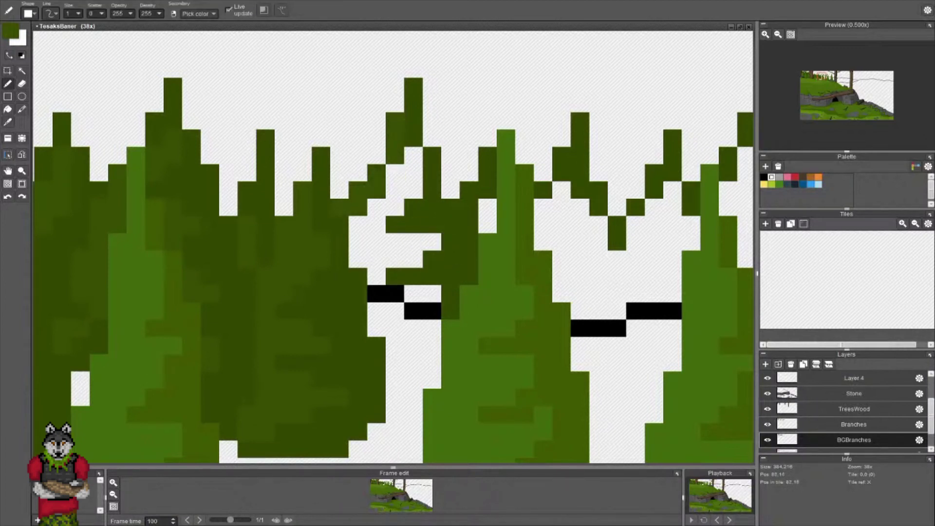
Shade the treetop left of the third small fir and add foliage strokes lower in the gap beneath it
drag(398, 120, 432, 138)
middle_drag(438, 208, 447, 83)
click(365, 342)
drag(385, 308, 422, 325)
key(ctrl+z)
click(419, 323)
Fill the gap between the third and fourth small firs with shaded dark green foliage
middle_drag(421, 320, 461, 410)
drag(462, 399, 480, 259)
key(f)
click(461, 275)
middle_drag(462, 275, 453, 293)
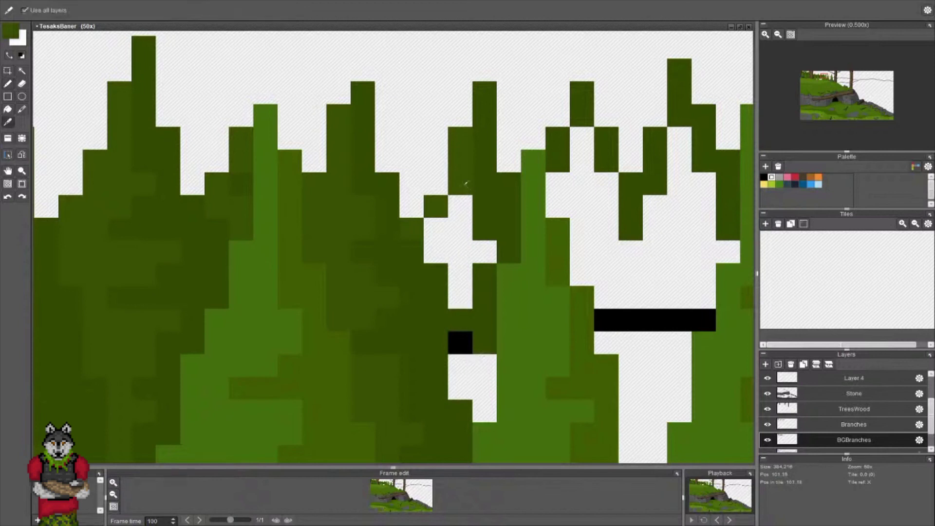
drag(466, 183, 480, 248)
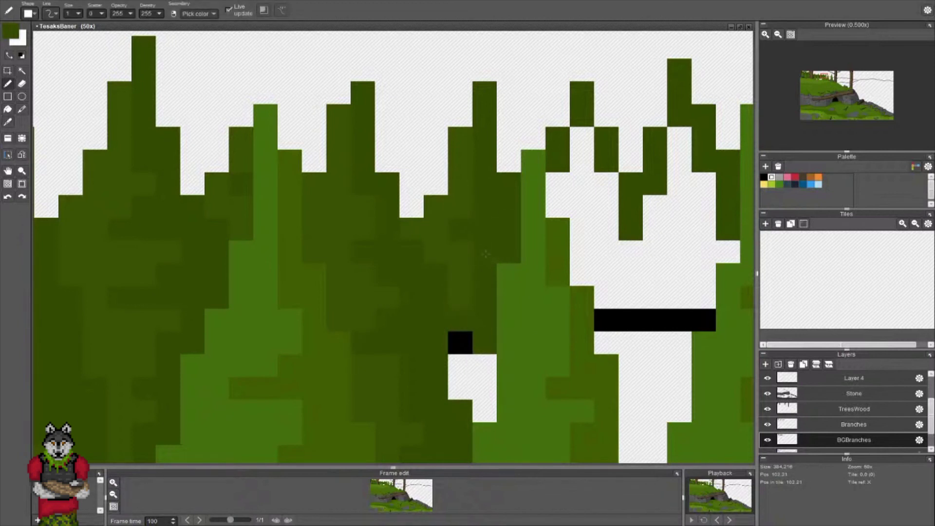
middle_drag(485, 254, 453, 158)
mouse_move(452, 270)
mouse_down()
mouse_move(452, 293)
mouse_move(429, 247)
mouse_up()
scroll(457, 290, down, 6)
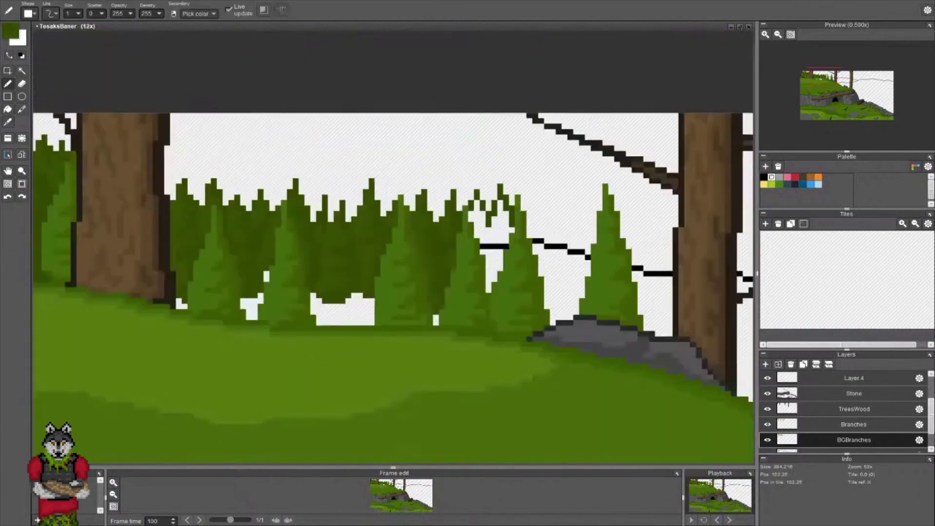
scroll(472, 273, up, 5)
Thicken the treetop right of the fourth small fir and draw foliage strokes down toward the fifth fir
right_click(307, 175)
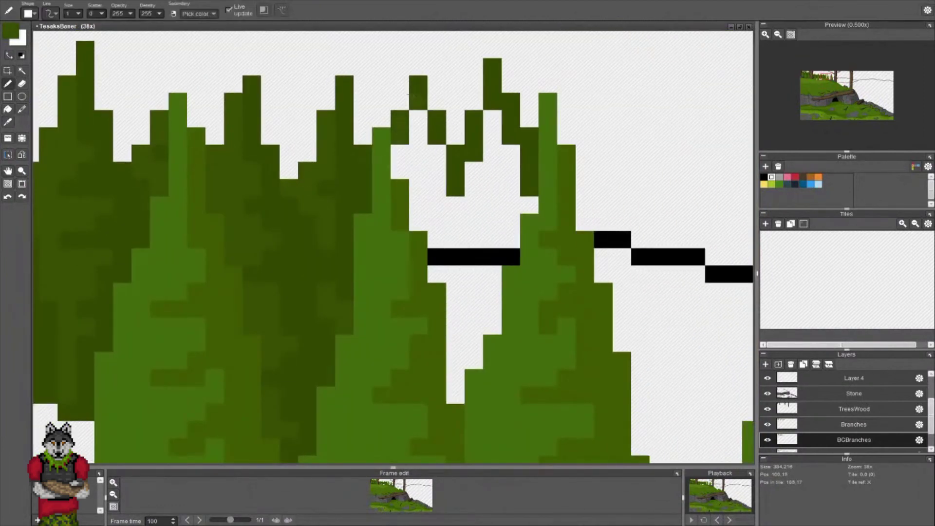
click(400, 102)
right_click(403, 134)
mouse_move(436, 152)
mouse_down()
mouse_move(437, 189)
mouse_move(491, 241)
mouse_move(491, 272)
mouse_up()
click(420, 122)
click(474, 188)
drag(437, 205, 474, 238)
click(455, 205)
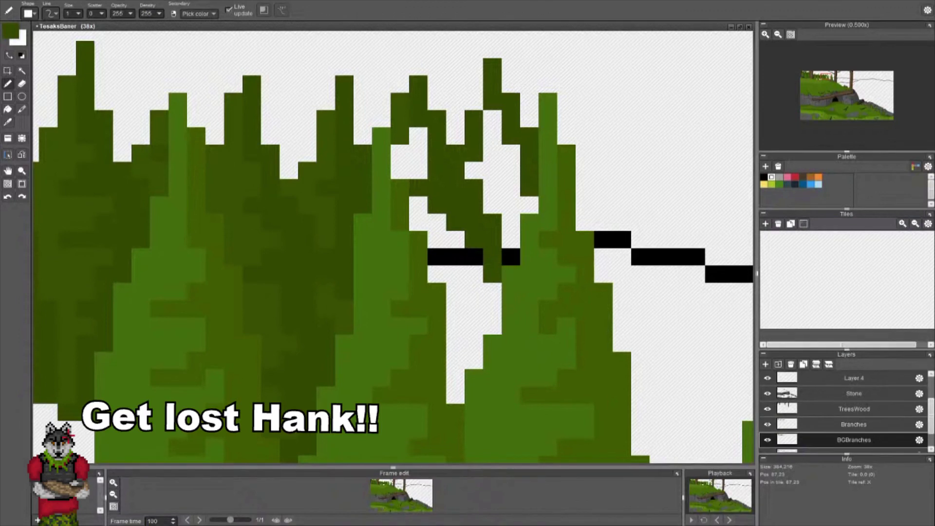
Fill the gap beside the fourth small fir's tip with green and shade the treetop above it
middle_drag(428, 190, 457, 183)
right_click(442, 115)
key(f)
click(449, 167)
key(ctrl+z)
key(b)
mouse_move(449, 167)
mouse_down()
mouse_move(431, 148)
mouse_move(448, 131)
mouse_up()
key(b)
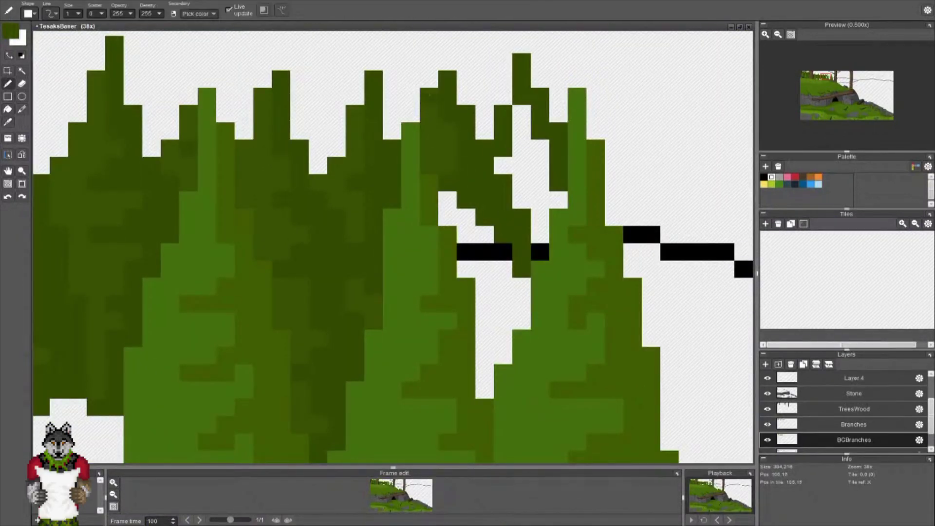
Draw dark foliage down the lower gap between the fourth and fifth small firs
middle_drag(429, 94, 471, 126)
right_click(516, 214)
middle_drag(516, 214, 475, 139)
mouse_move(502, 223)
mouse_down()
mouse_move(483, 257)
mouse_move(529, 239)
mouse_move(502, 310)
mouse_up()
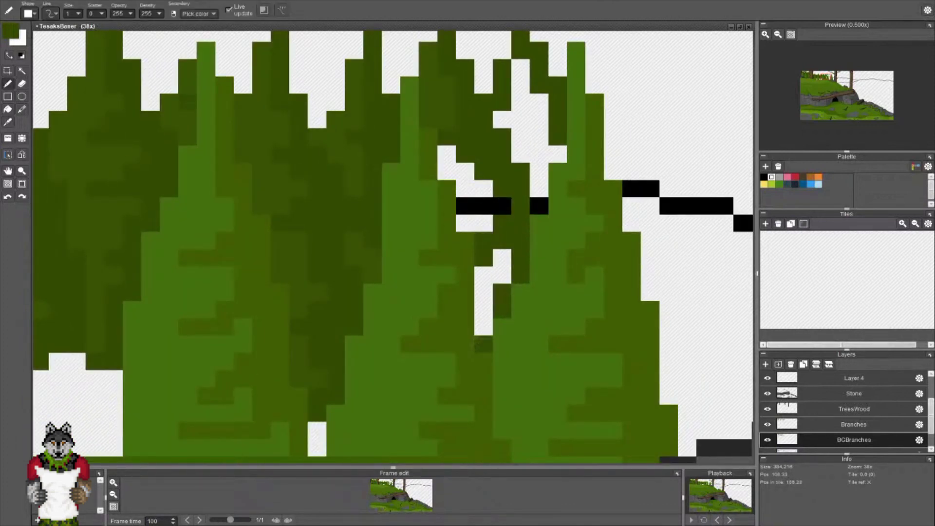
drag(482, 344, 478, 333)
middle_drag(478, 332, 469, 349)
right_click(346, 269)
Fill the remaining gaps along the fourth small fir's right side with shaded foliage
mouse_move(475, 310)
mouse_down()
mouse_move(475, 292)
mouse_move(493, 273)
mouse_up()
right_click(492, 256)
mouse_move(456, 239)
mouse_down()
mouse_move(441, 191)
mouse_move(493, 222)
mouse_up()
middle_drag(506, 202, 478, 250)
right_click(478, 251)
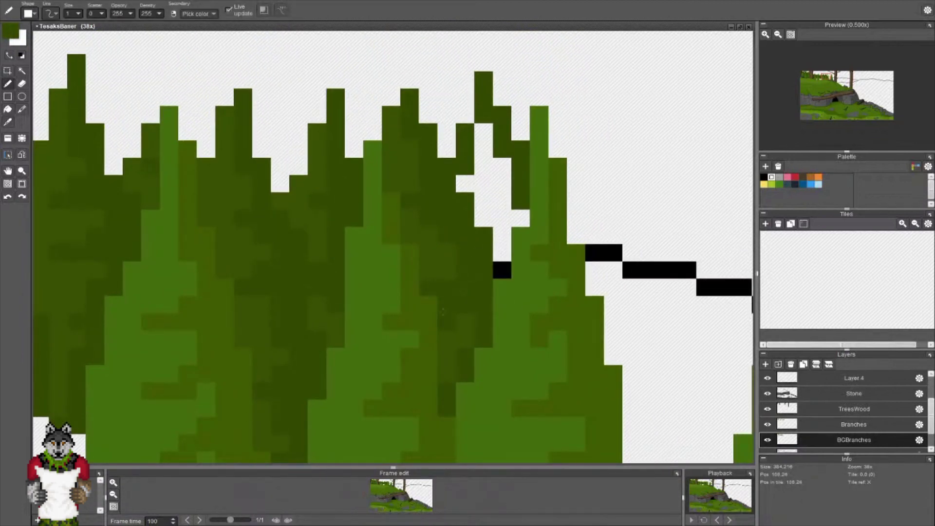
Save the banner, and fill the treetop left of the fifth small fir with shaded dark green foliage
middle_drag(443, 312, 423, 353)
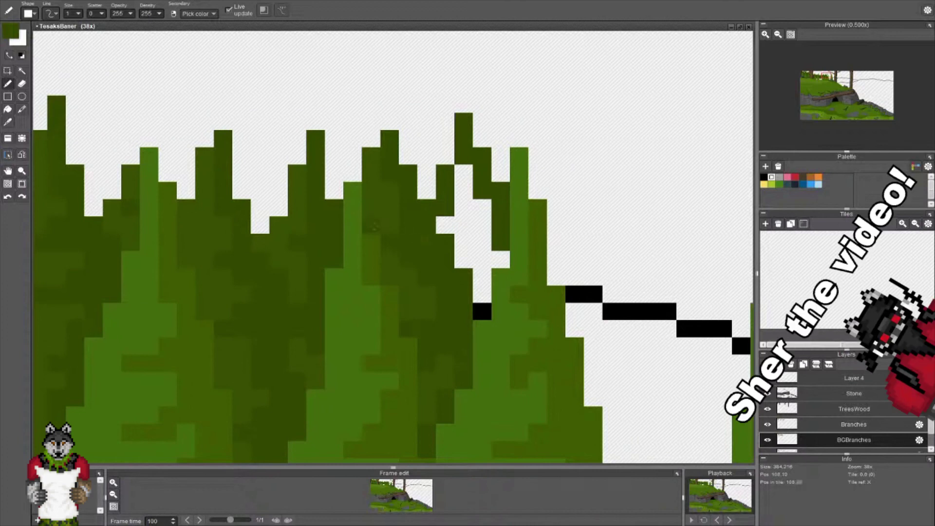
middle_drag(426, 246, 464, 244)
key(ctrl+s)
mouse_move(452, 280)
middle_down()
mouse_move(395, 263)
mouse_move(404, 249)
middle_up()
right_click(487, 207)
mouse_move(488, 226)
mouse_down()
mouse_move(470, 278)
mouse_move(470, 244)
mouse_up()
middle_drag(448, 196, 444, 209)
key(f)
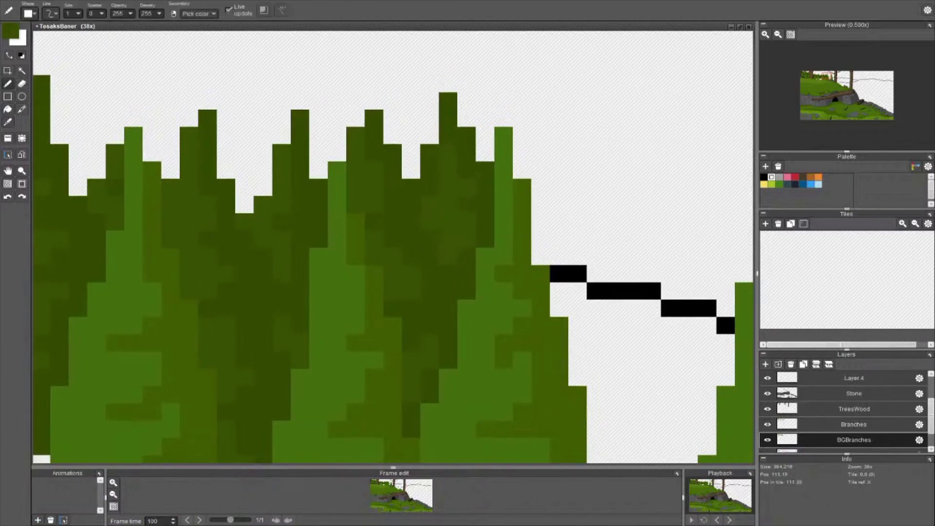